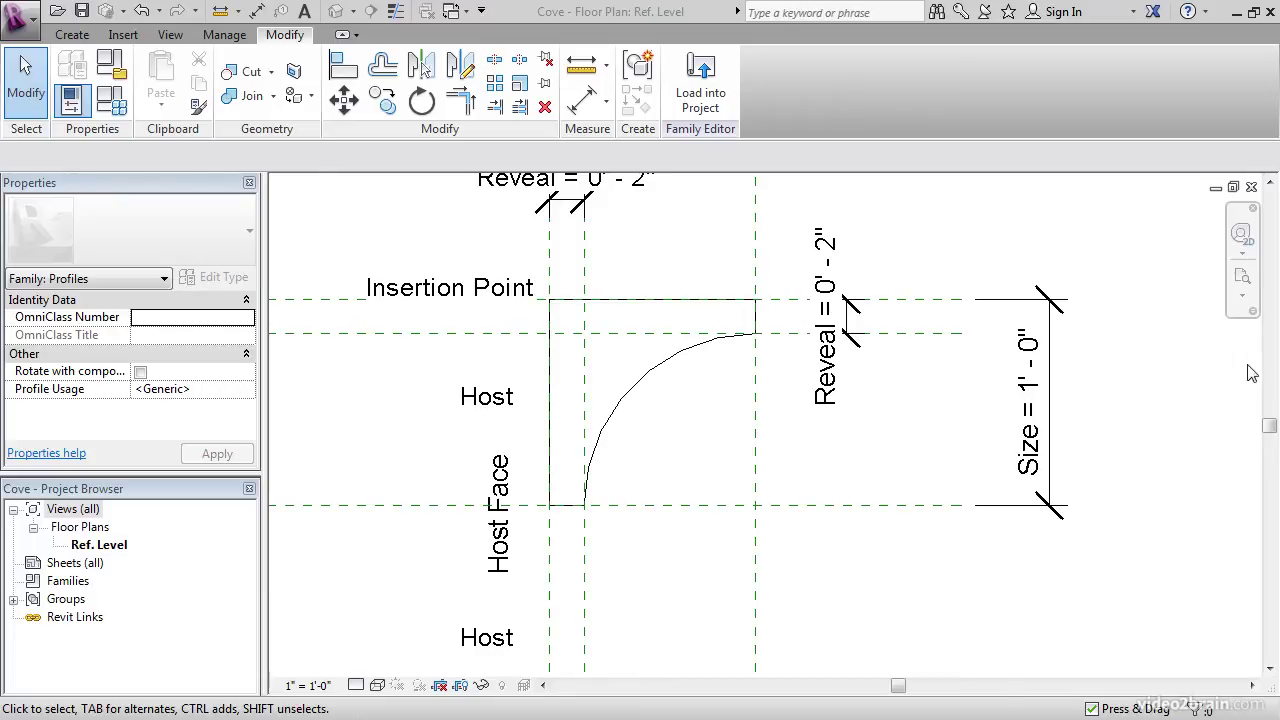
Step: Pan and zoom across the sample cove profile to inspect its layout
{"action": "middle_click_drag", "start_coordinate": [676, 421], "coordinate": [621, 452]}
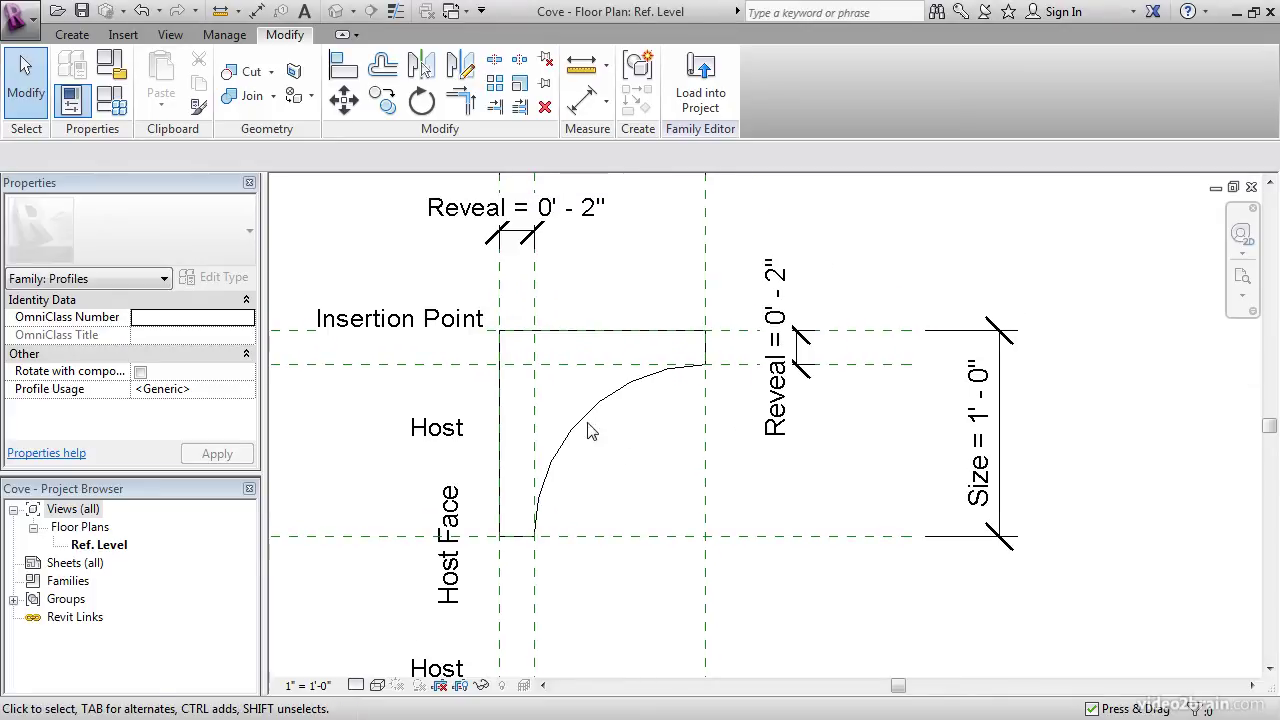
{"action": "scroll", "coordinate": [590, 430], "scroll_direction": "up", "scroll_amount": 1}
{"action": "scroll", "coordinate": [657, 420], "scroll_direction": "down", "scroll_amount": 2}
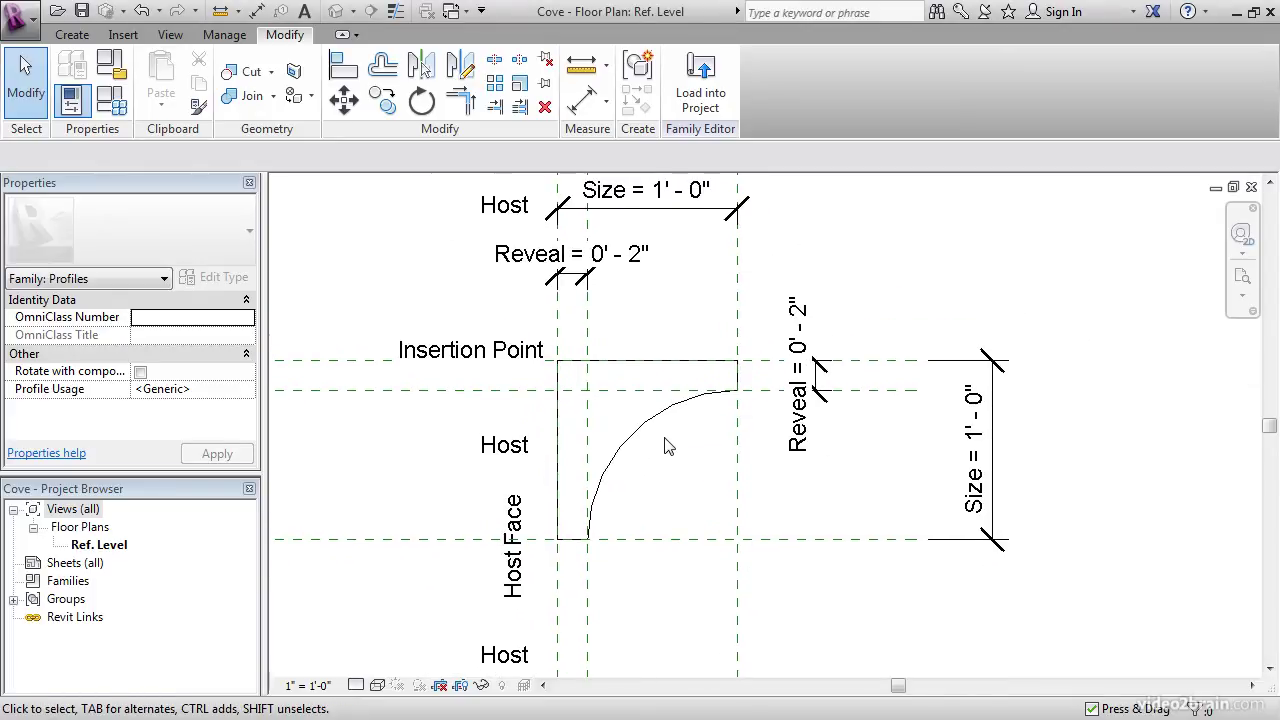
{"action": "scroll", "coordinate": [668, 447], "scroll_direction": "up", "scroll_amount": 2}
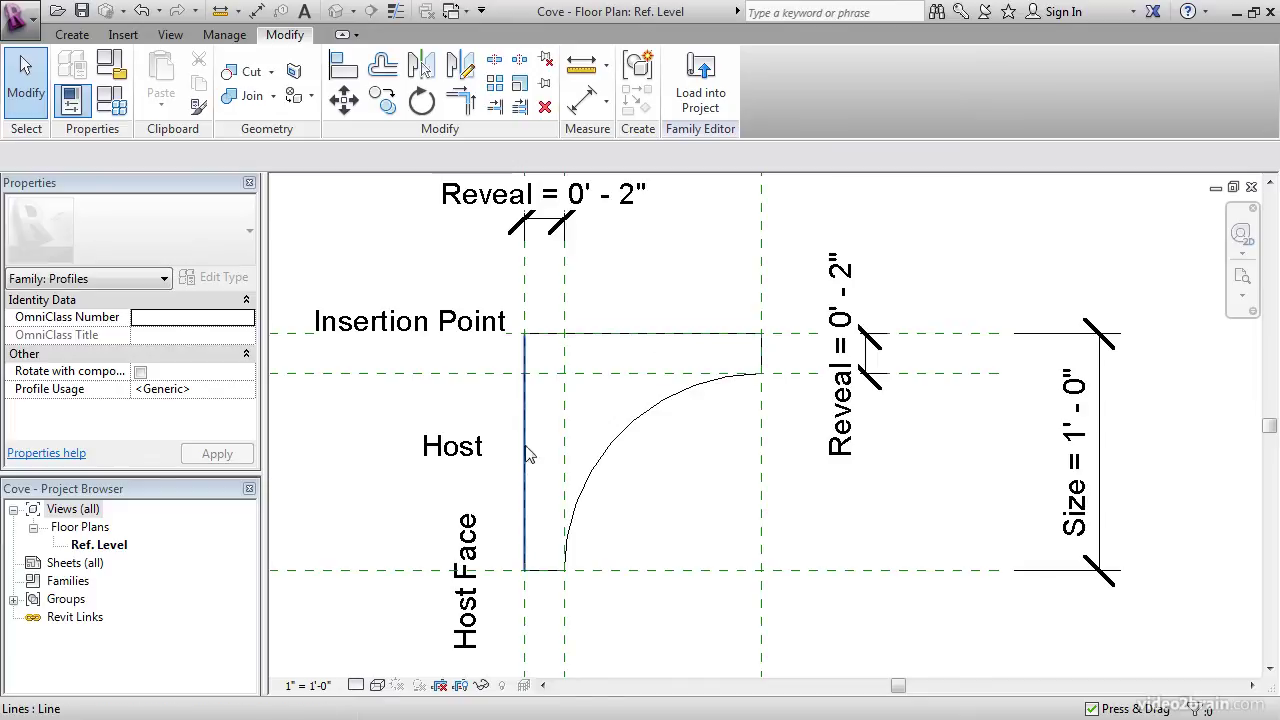
{"action": "scroll", "coordinate": [663, 480], "scroll_direction": "down", "scroll_amount": 2}
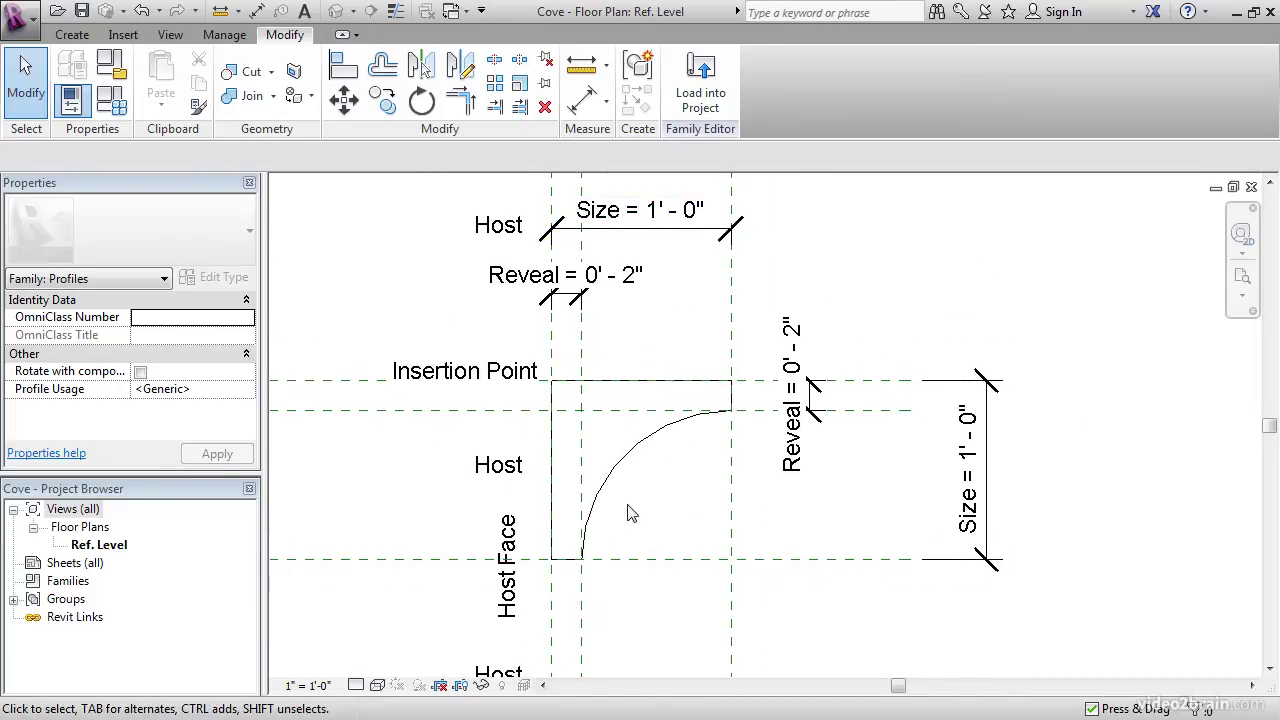
{"action": "scroll", "coordinate": [631, 513], "scroll_direction": "up", "scroll_amount": 1}
{"action": "middle_click_drag", "start_coordinate": [651, 494], "coordinate": [714, 477]}
{"action": "middle_click", "coordinate": [718, 503]}
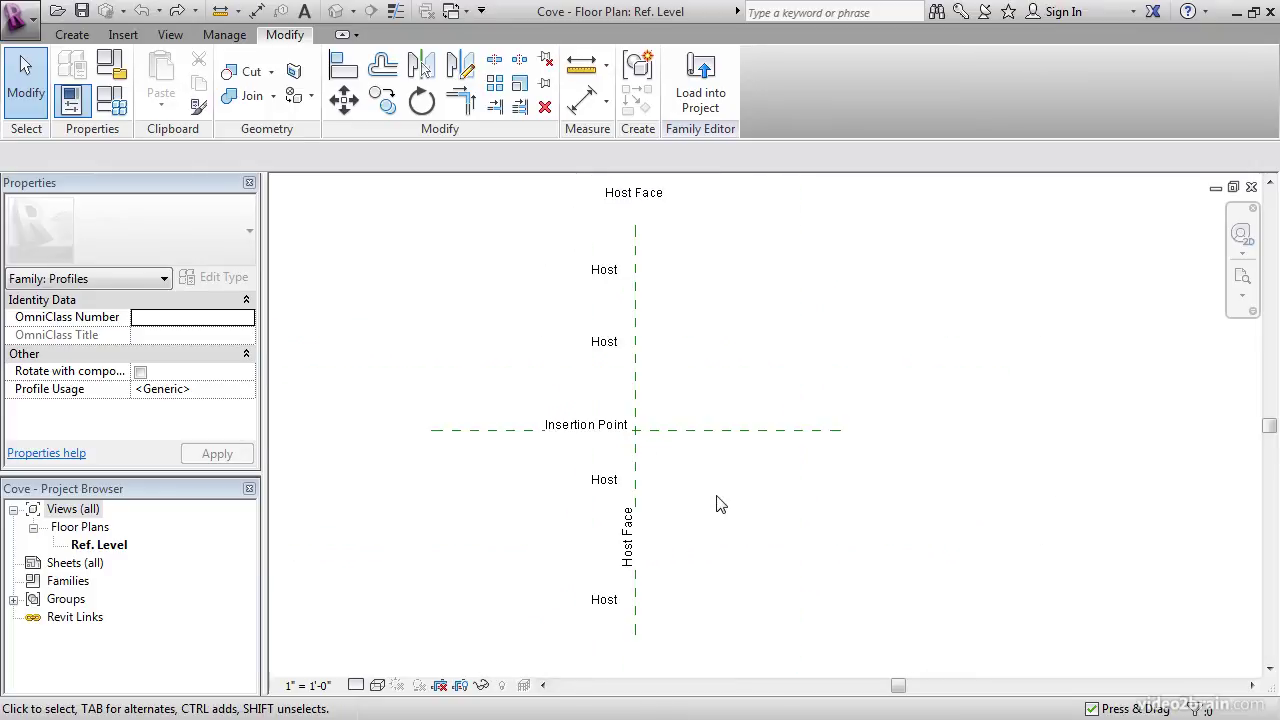
{"action": "middle_click_drag", "start_coordinate": [674, 494], "coordinate": [660, 499]}
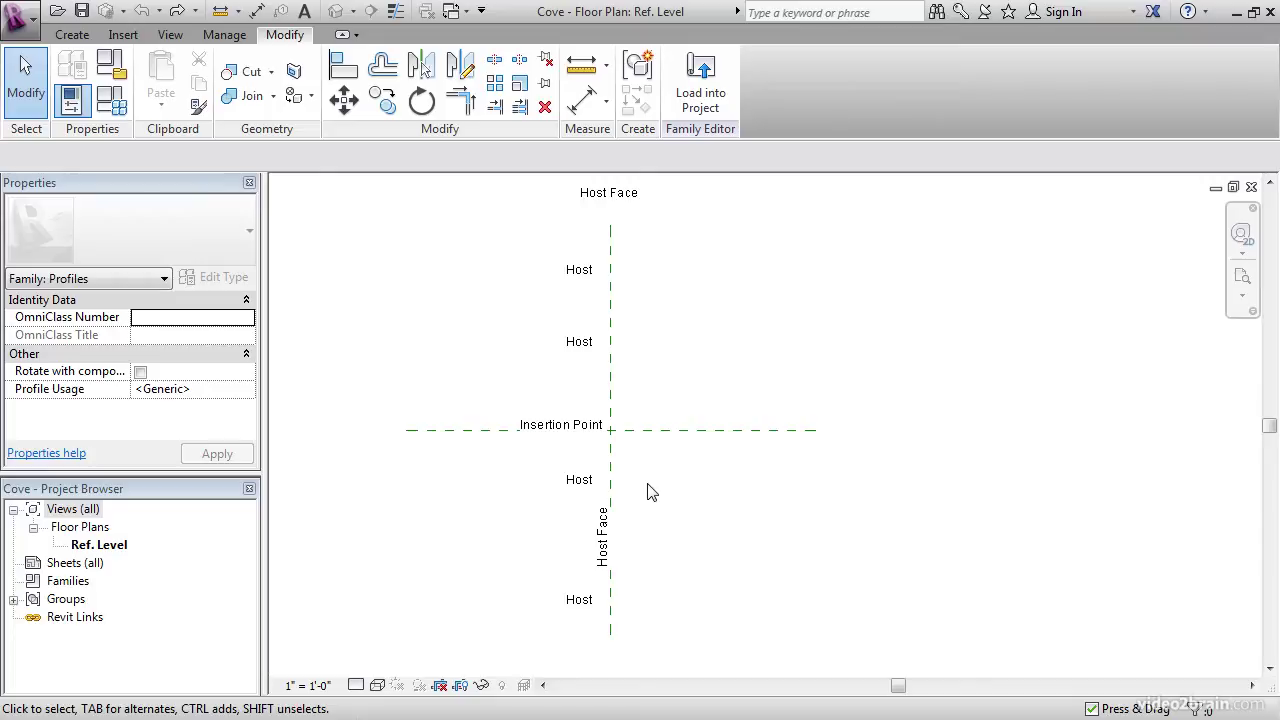
{"action": "scroll", "coordinate": [651, 490], "scroll_direction": "up", "scroll_amount": 1}
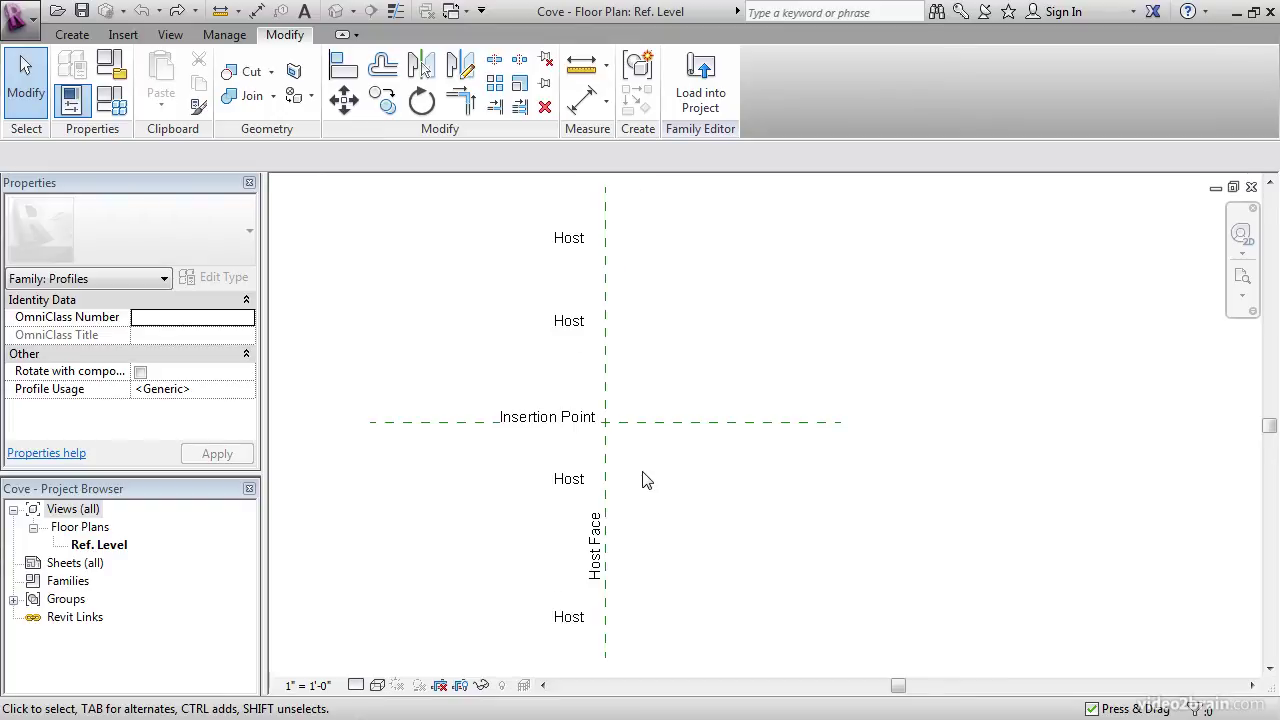
{"action": "middle_click_drag", "start_coordinate": [648, 477], "coordinate": [680, 490]}
{"action": "left_click", "coordinate": [681, 438]}
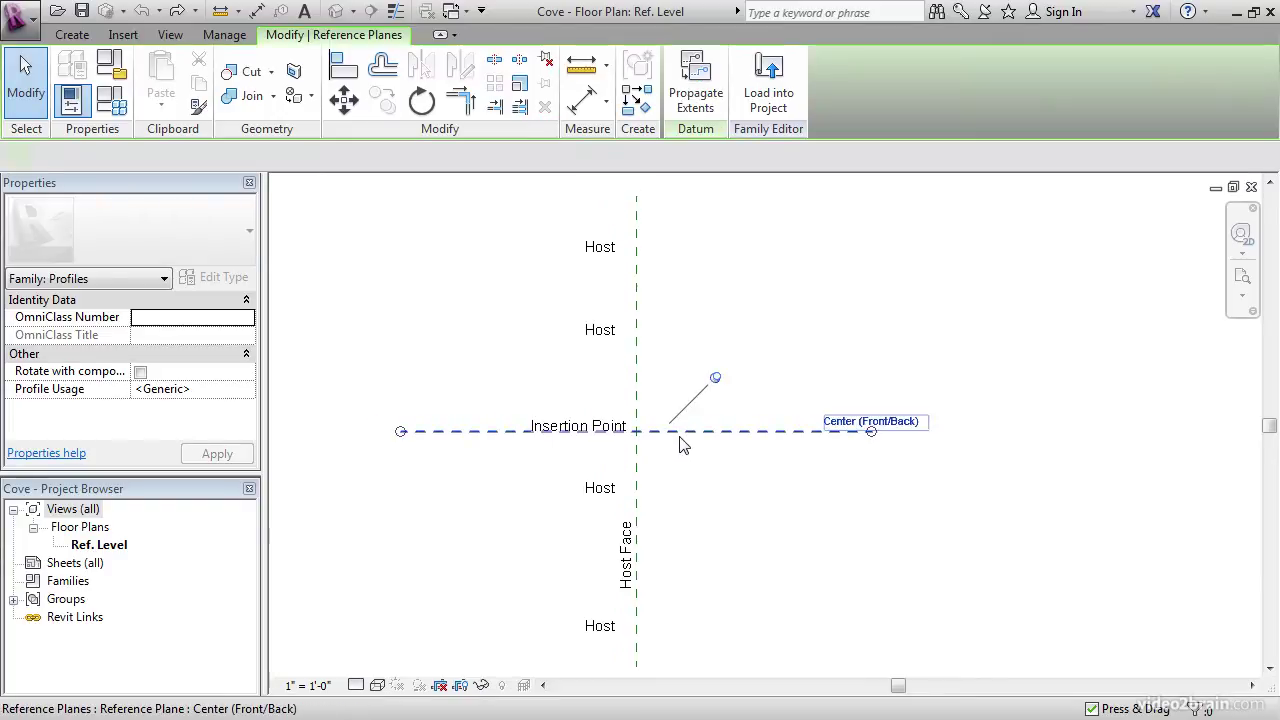
{"action": "left_click", "coordinate": [638, 470]}
{"action": "scroll", "coordinate": [654, 426], "scroll_direction": "up", "scroll_amount": 6}
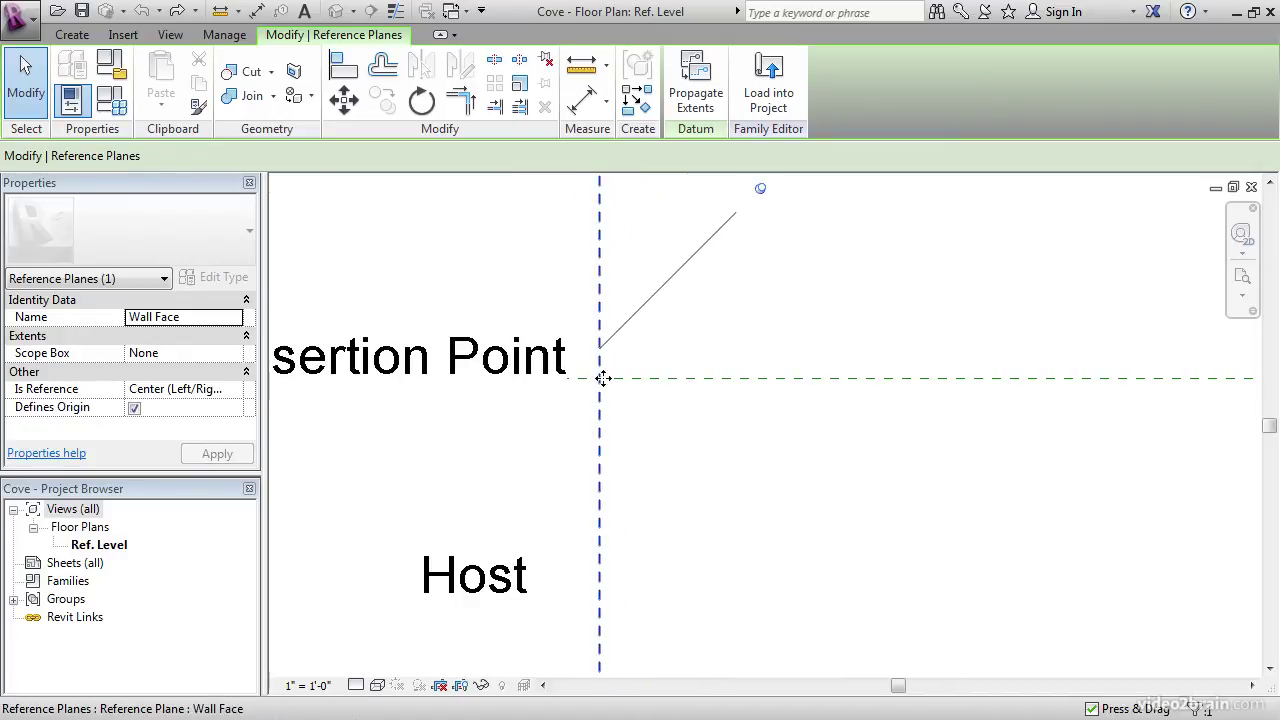
{"action": "left_click", "coordinate": [620, 420]}
{"action": "scroll", "coordinate": [640, 437], "scroll_direction": "down", "scroll_amount": 2}
{"action": "scroll", "coordinate": [640, 437], "scroll_direction": "down", "scroll_amount": 1}
{"action": "middle_click_drag", "start_coordinate": [640, 437], "coordinate": [631, 534]}
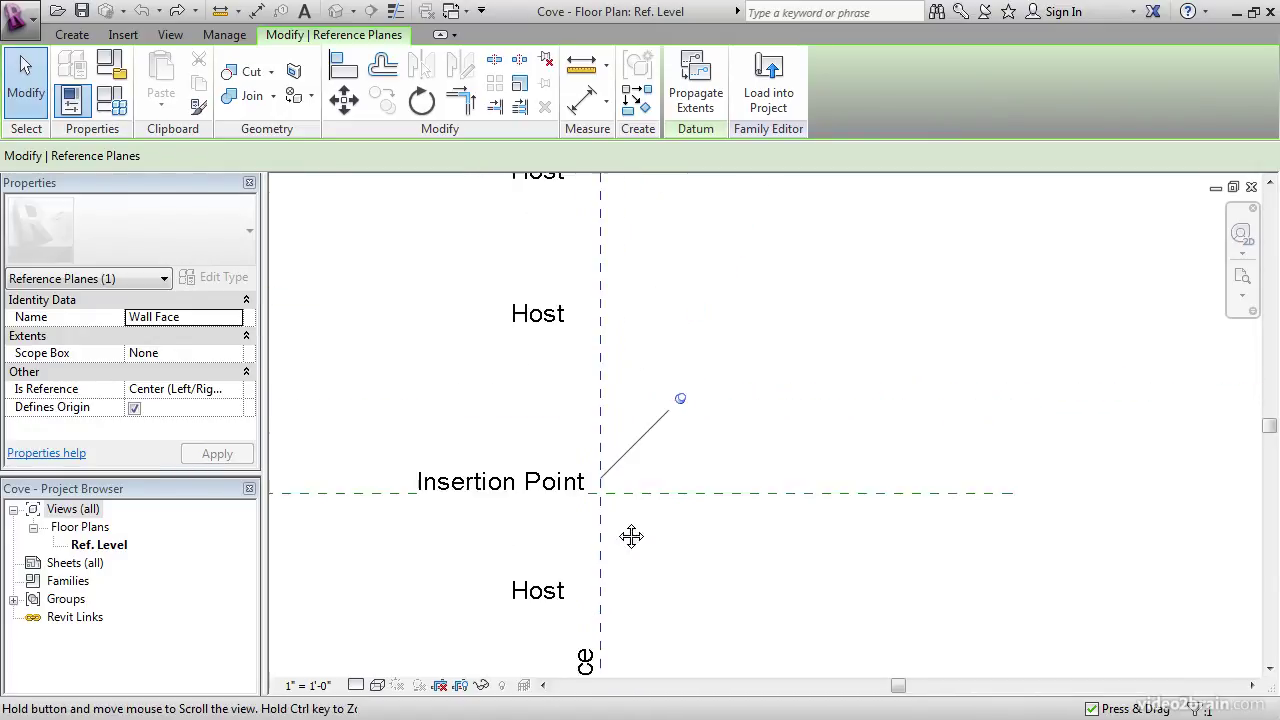
{"action": "scroll", "coordinate": [594, 354], "scroll_direction": "up", "scroll_amount": 1}
{"action": "scroll", "coordinate": [698, 401], "scroll_direction": "down", "scroll_amount": 2}
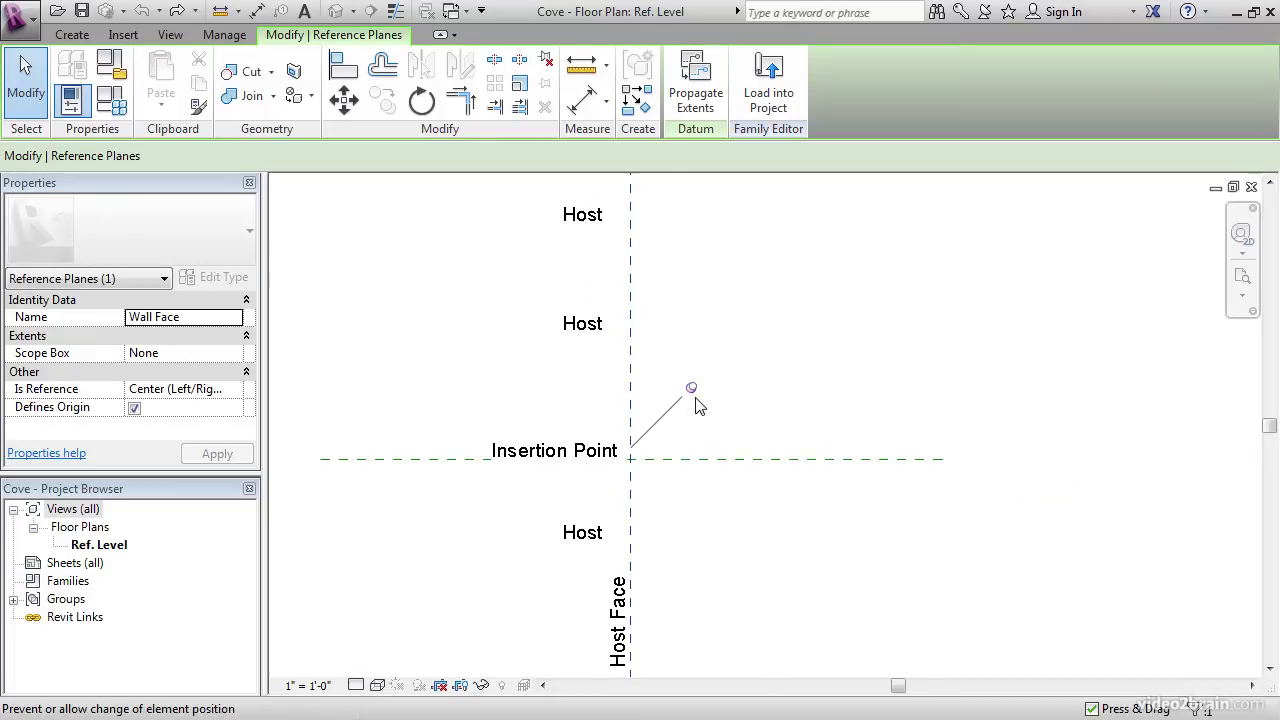
{"action": "scroll", "coordinate": [694, 403], "scroll_direction": "down", "scroll_amount": 1}
{"action": "middle_click_drag", "start_coordinate": [711, 354], "coordinate": [643, 357]}
{"action": "scroll", "coordinate": [617, 296], "scroll_direction": "up", "scroll_amount": 2}
{"action": "scroll", "coordinate": [610, 285], "scroll_direction": "up", "scroll_amount": 1}
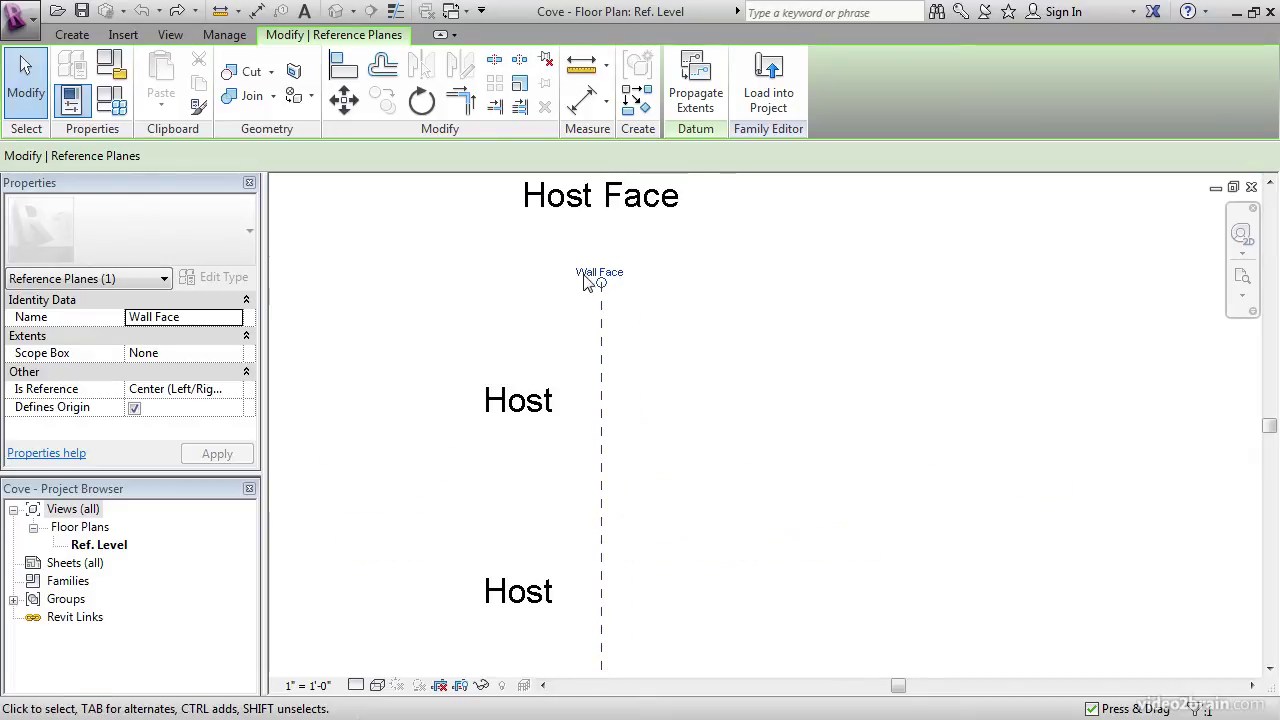
{"action": "scroll", "coordinate": [620, 330], "scroll_direction": "down", "scroll_amount": 3}
{"action": "middle_click_drag", "start_coordinate": [706, 463], "coordinate": [757, 366]}
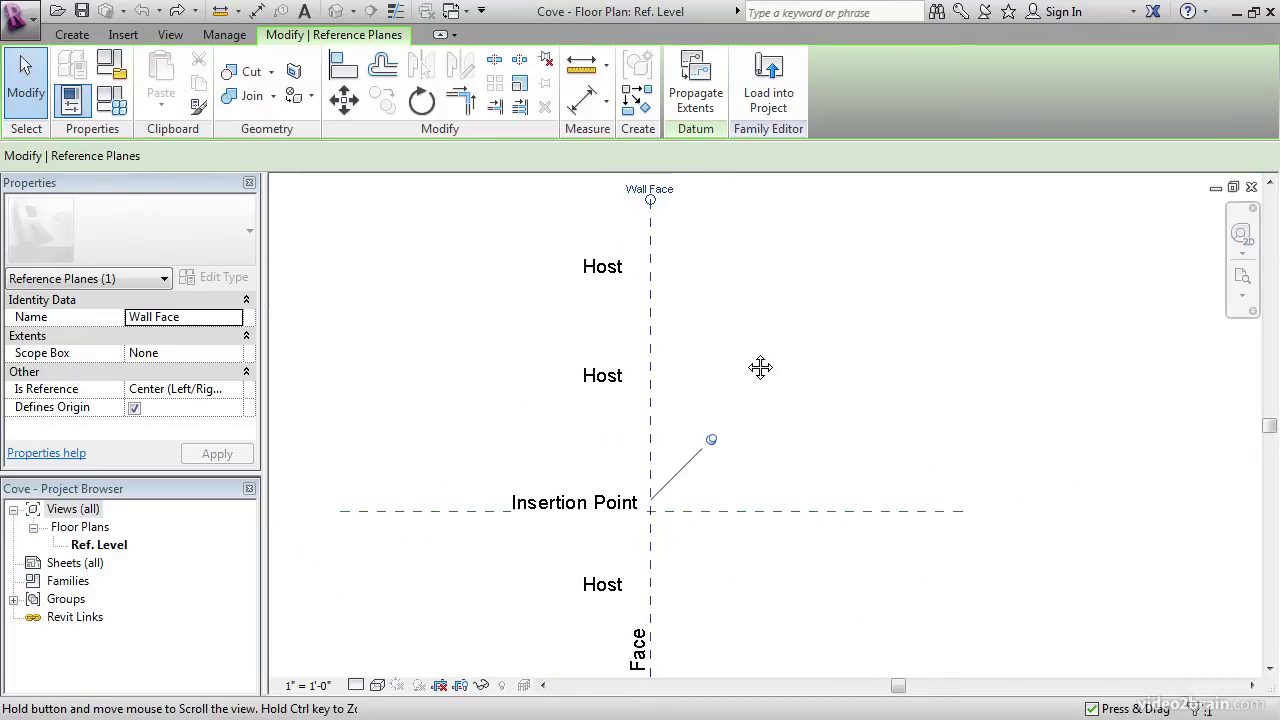
{"action": "left_click", "coordinate": [740, 512]}
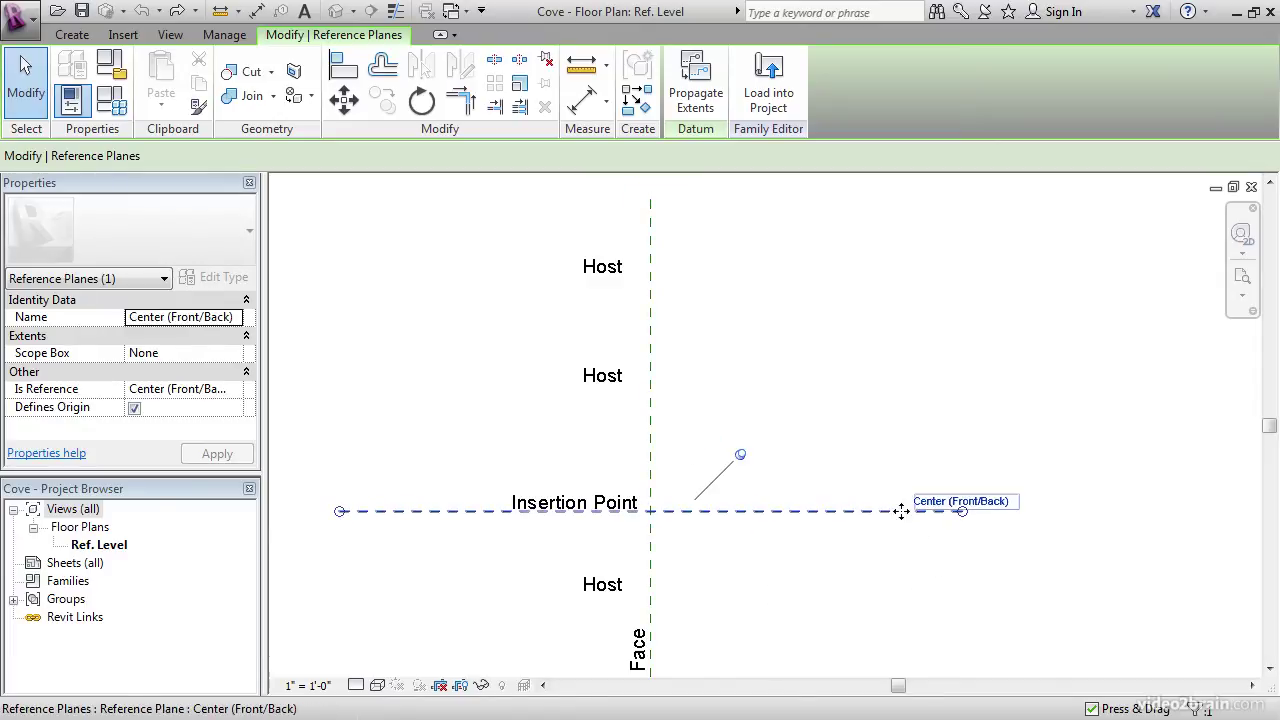
{"action": "middle_click_drag", "start_coordinate": [766, 591], "coordinate": [758, 505]}
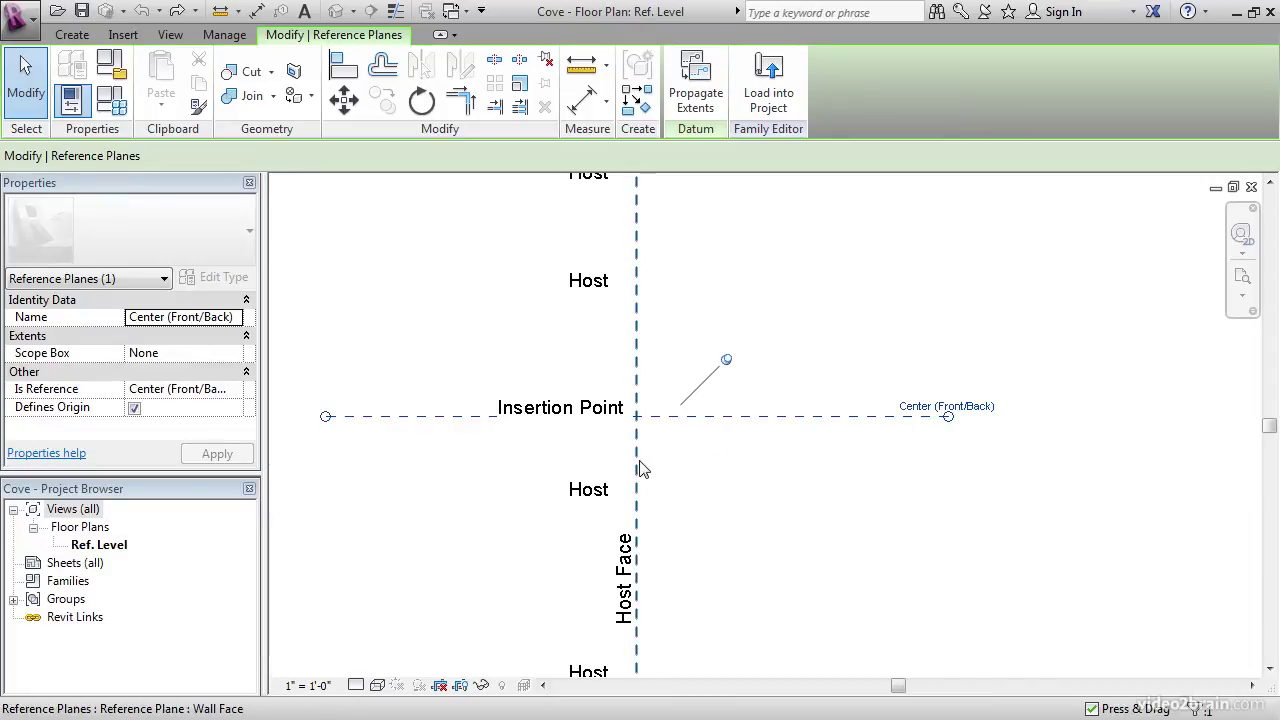
{"action": "scroll", "coordinate": [736, 488], "scroll_direction": "down", "scroll_amount": 2}
Step: Start a Create Similar reference plane from Wall Face using Pick Lines with a 1'-0" offset
{"action": "left_click", "coordinate": [737, 487]}
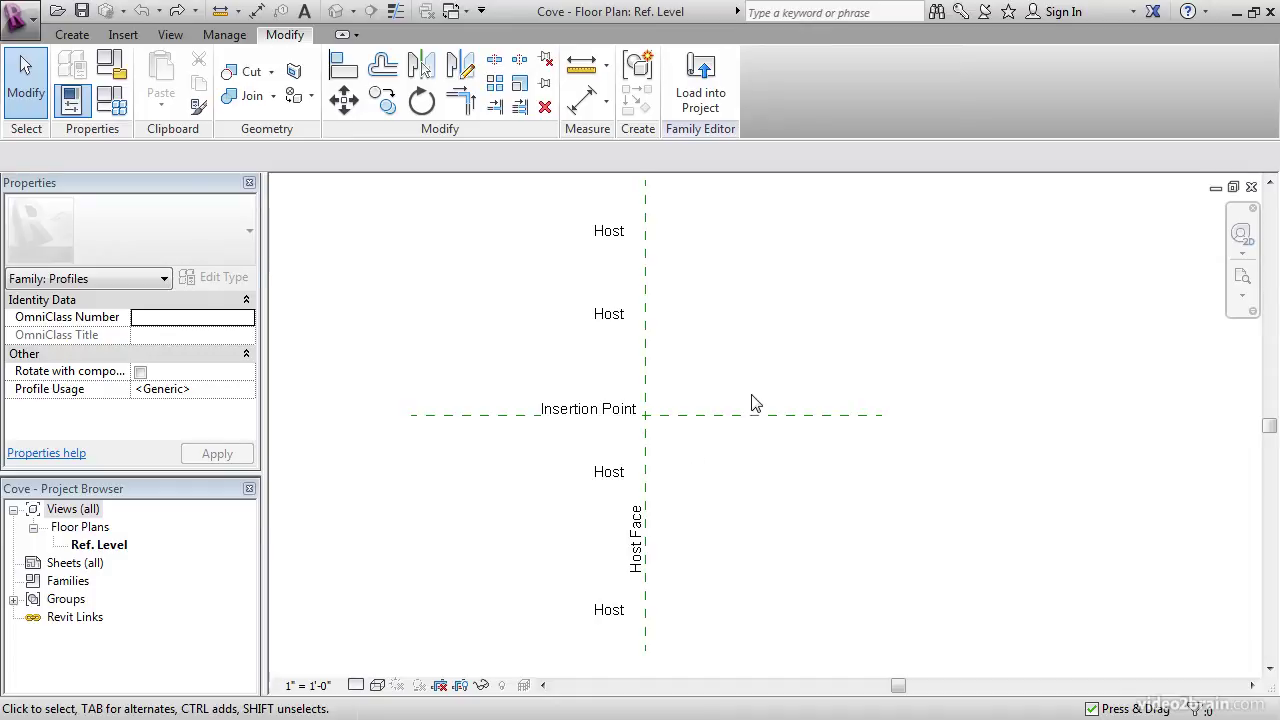
{"action": "right_click", "coordinate": [650, 365]}
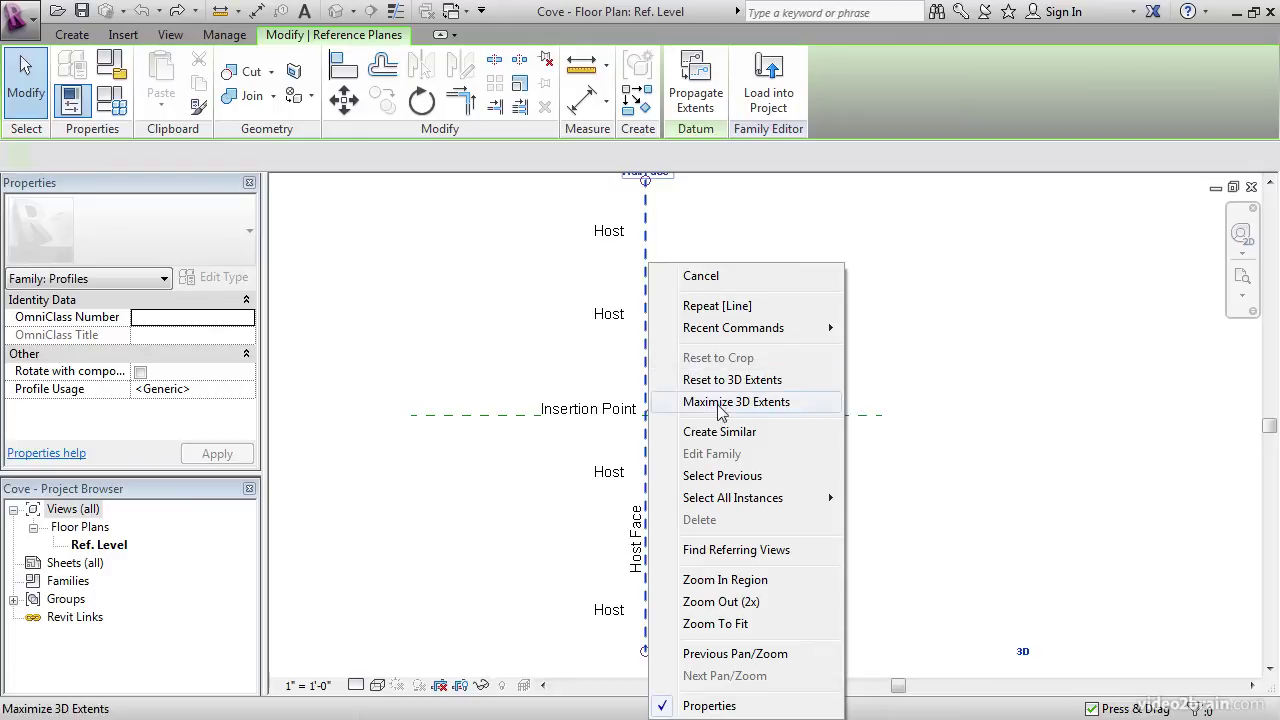
{"action": "left_click", "coordinate": [719, 431]}
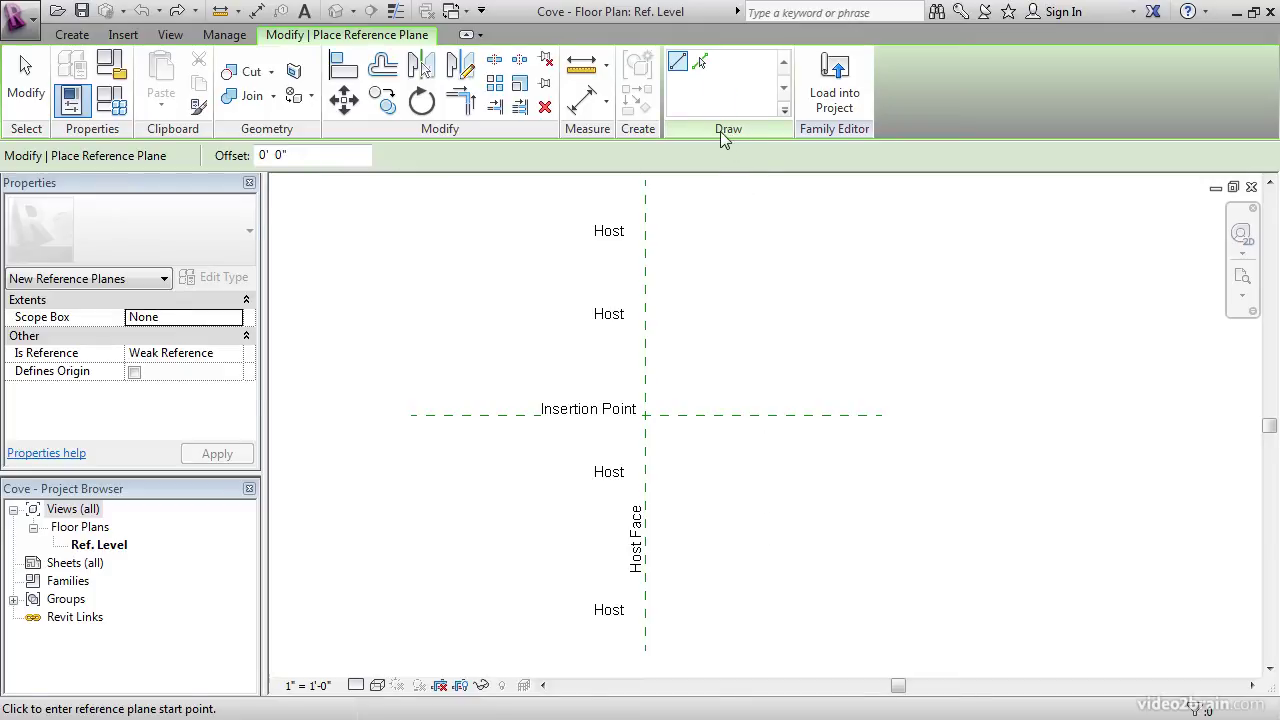
{"action": "left_click", "coordinate": [700, 64]}
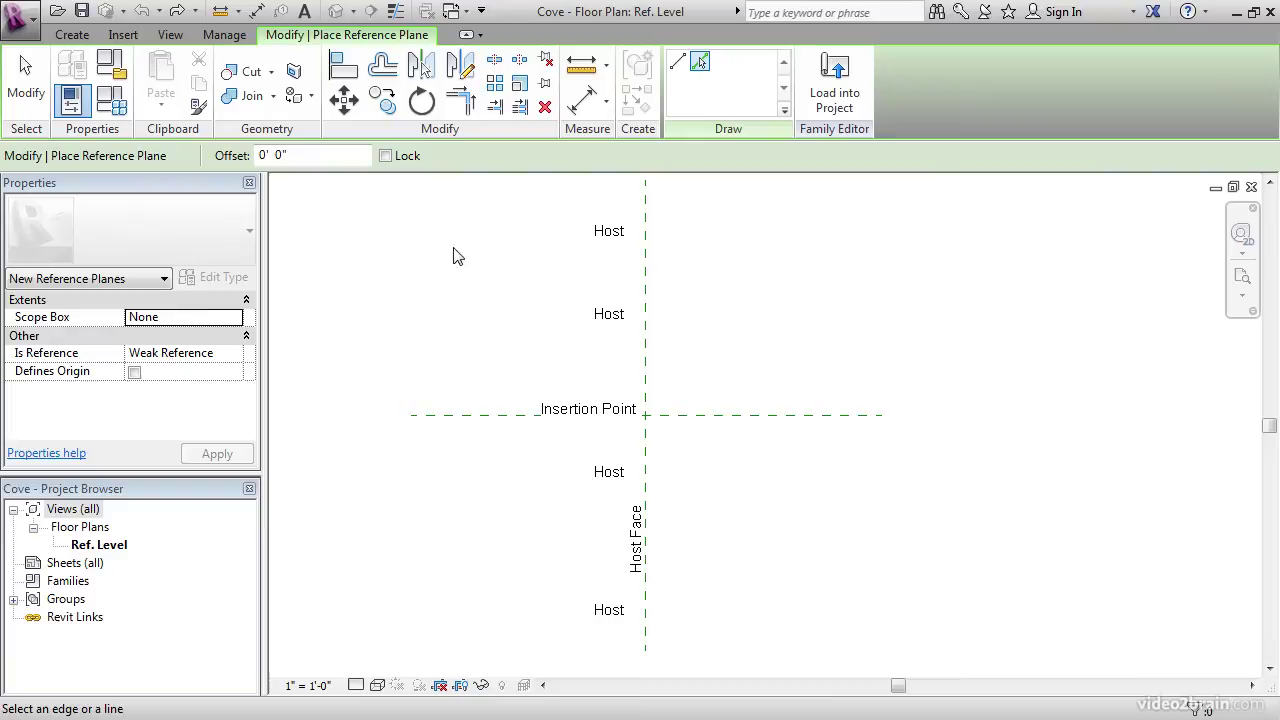
{"action": "type", "text": "1"}
{"action": "key", "text": "Return"}
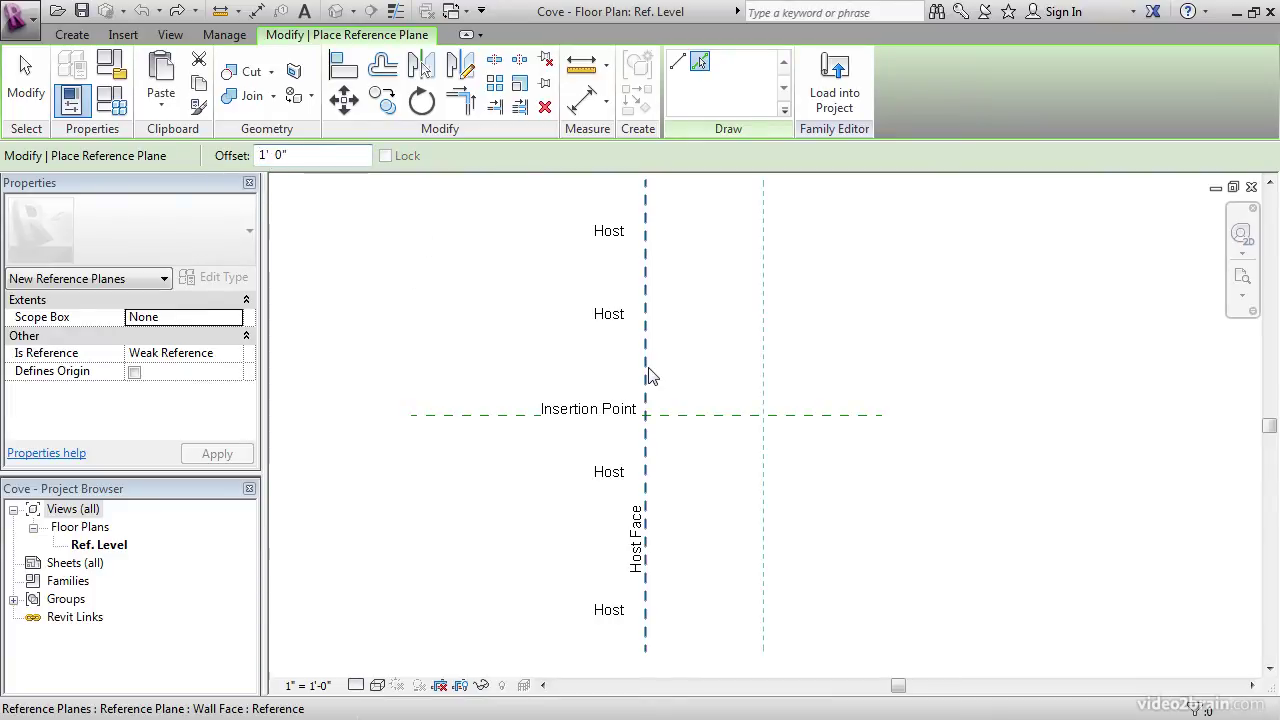
Step: Place planes 1'-0" right of Wall Face and 1'-0" below the Center plane
{"action": "middle_click_drag", "start_coordinate": [677, 378], "coordinate": [694, 394]}
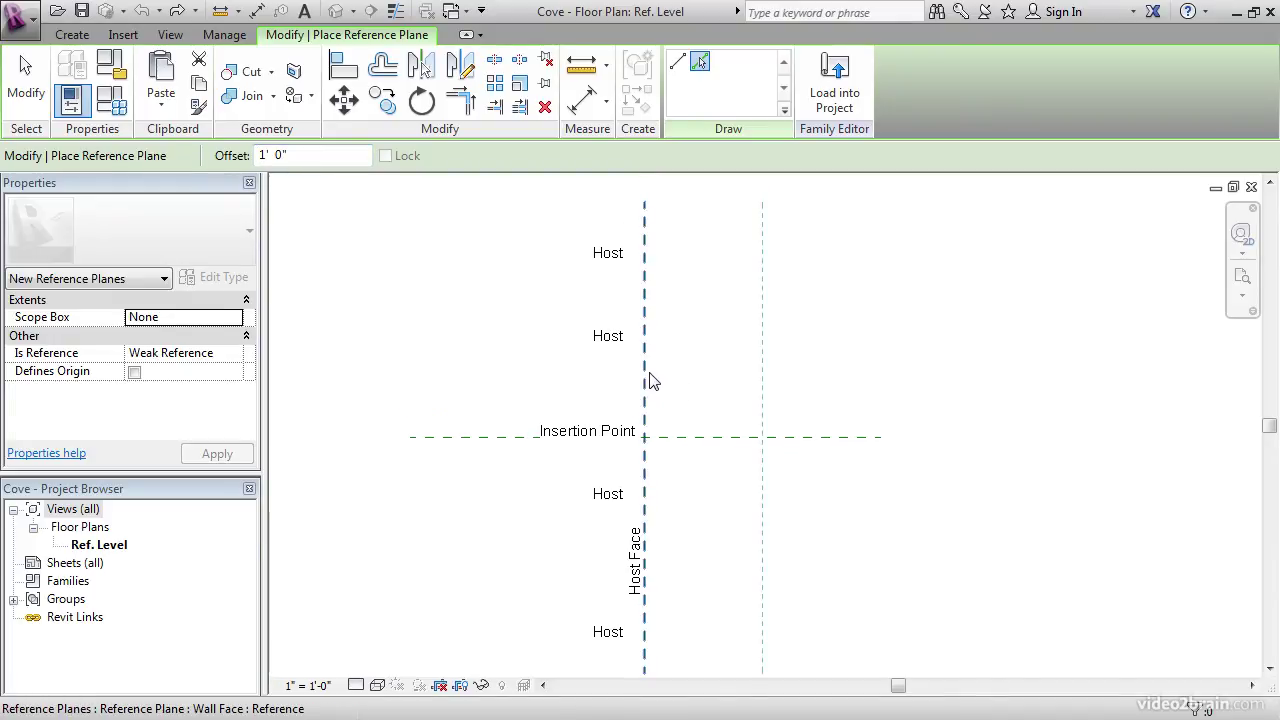
{"action": "left_click", "coordinate": [650, 380]}
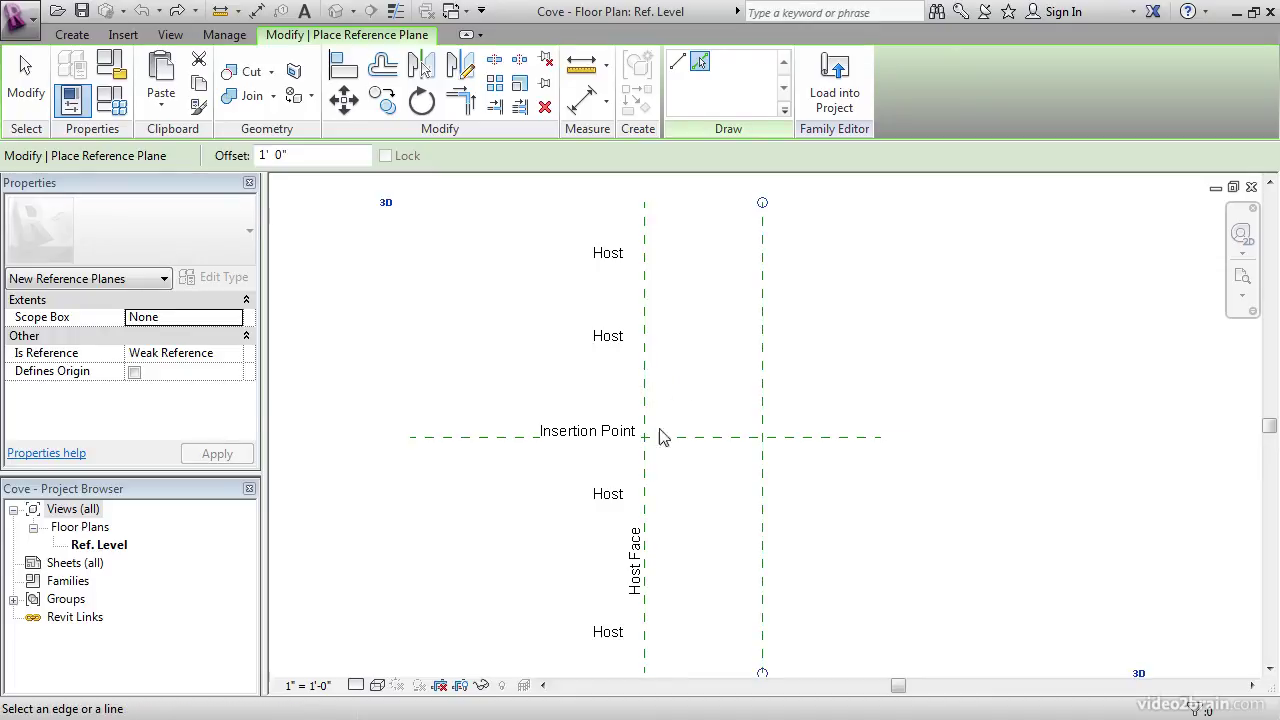
{"action": "middle_click_drag", "start_coordinate": [688, 506], "coordinate": [690, 458]}
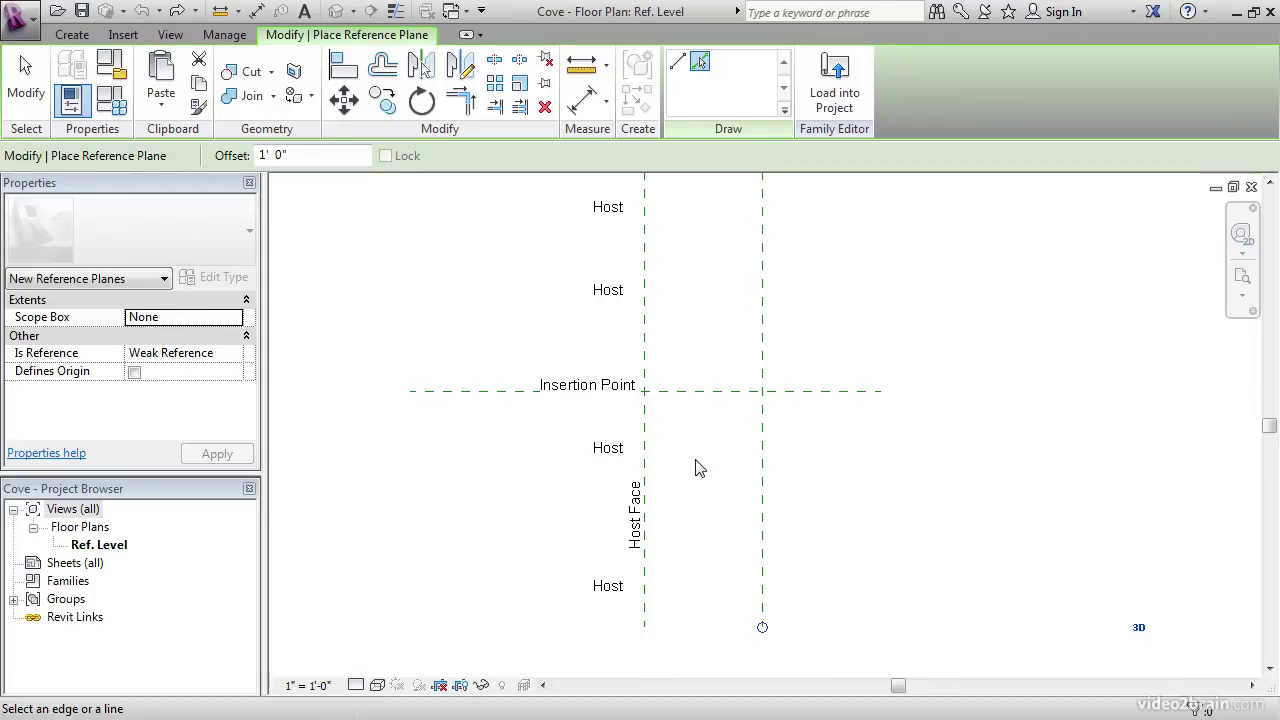
{"action": "left_click", "coordinate": [702, 404]}
{"action": "key", "text": "Escape"}
{"action": "key", "text": "Escape"}
{"action": "middle_click_drag", "start_coordinate": [855, 466], "coordinate": [786, 492]}
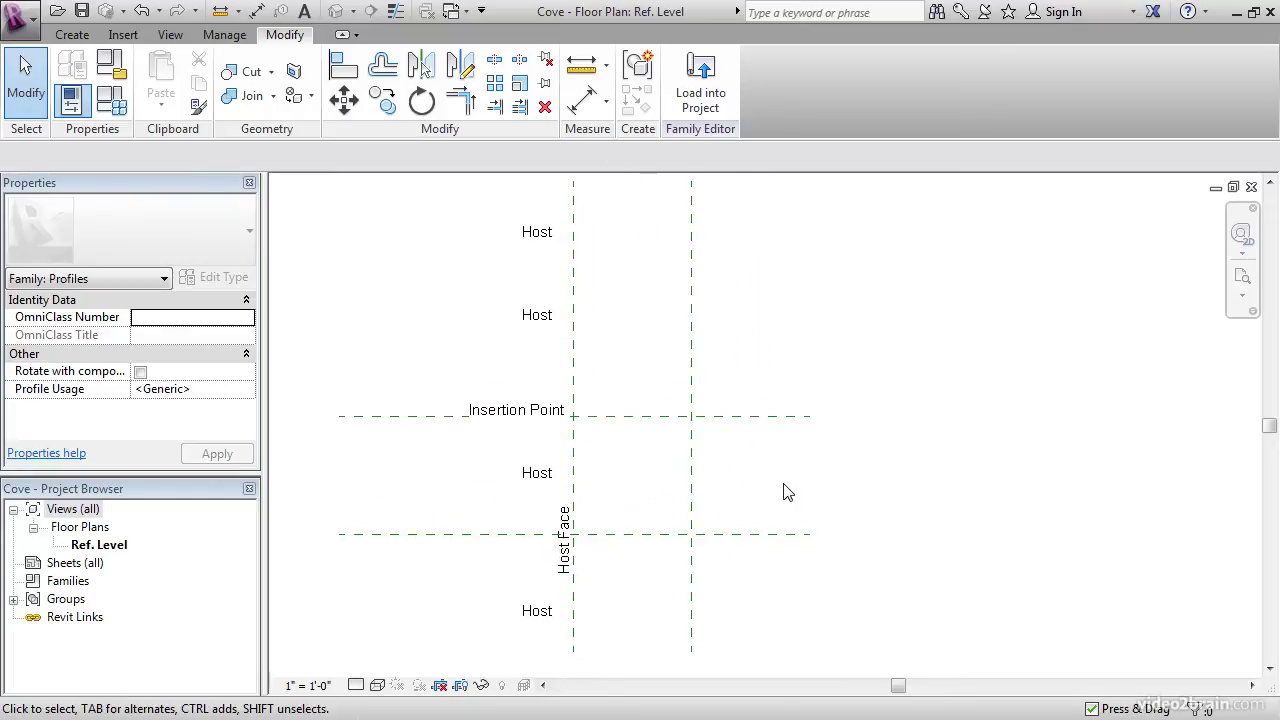
Step: Add a 1'-0" aligned dimension between Wall Face and its offset plane
{"action": "left_click", "coordinate": [589, 103]}
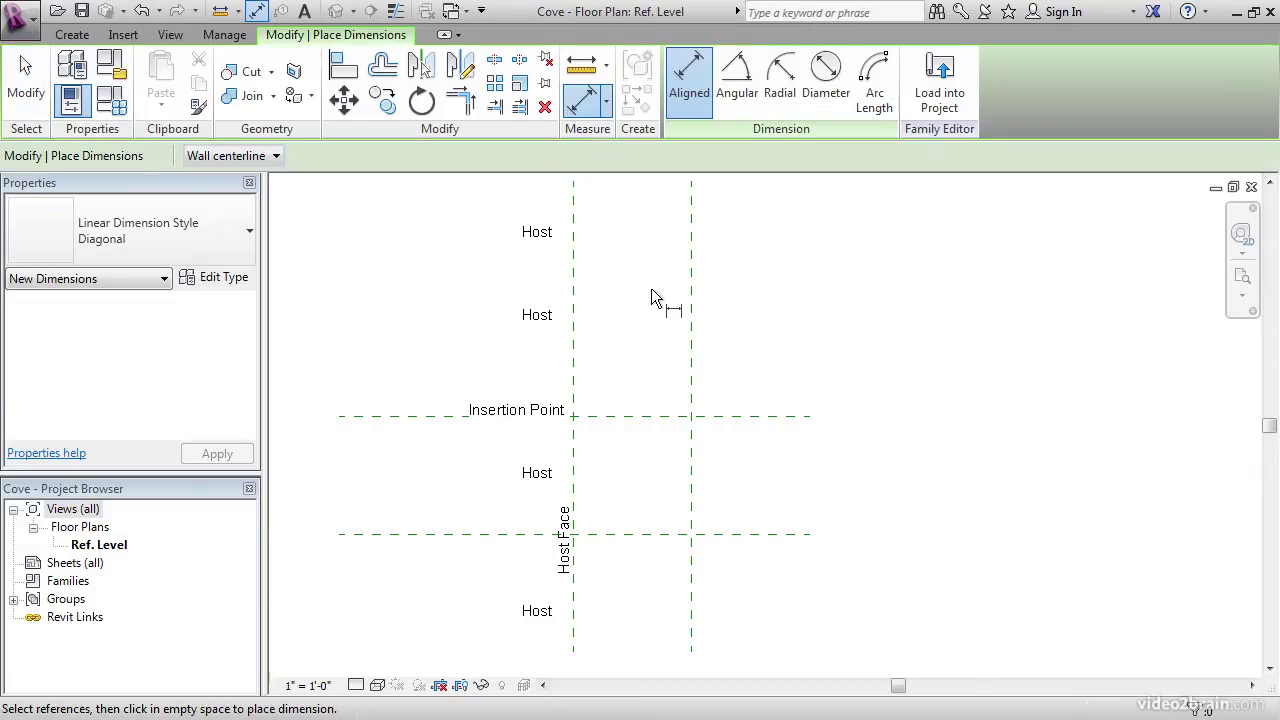
{"action": "left_click", "coordinate": [572, 349]}
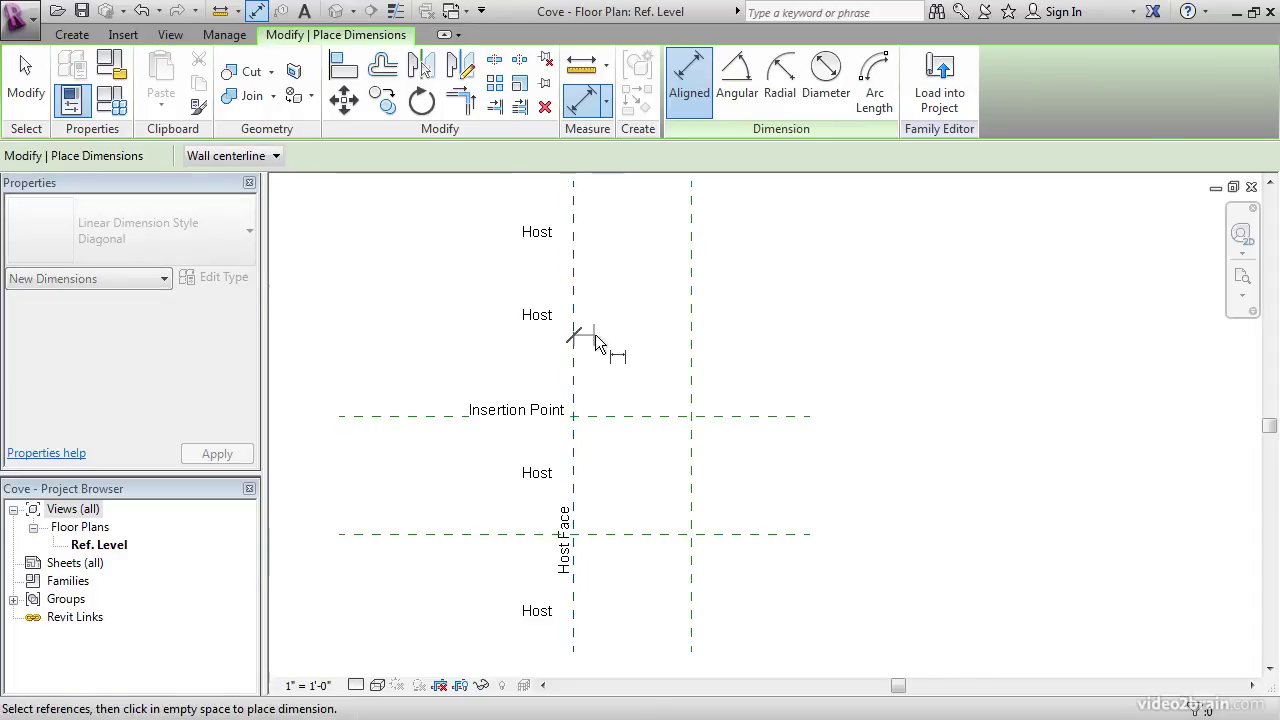
{"action": "left_click", "coordinate": [691, 362]}
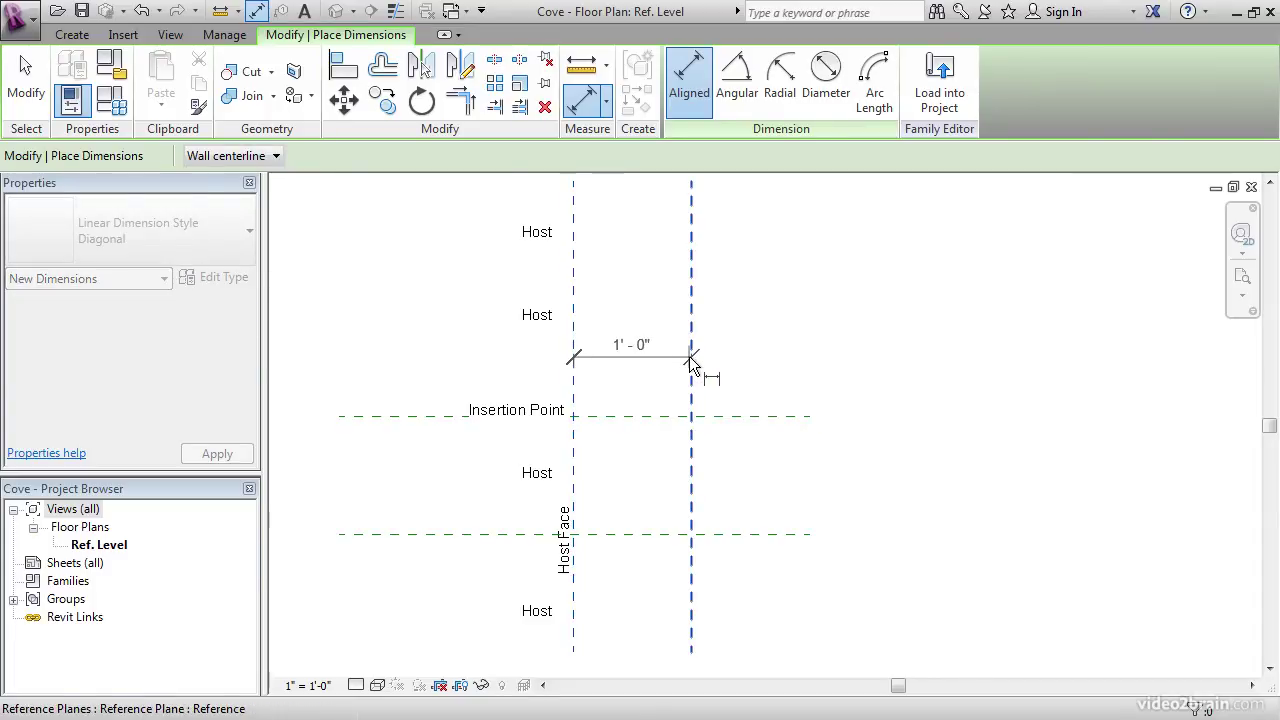
{"action": "left_click", "coordinate": [746, 301]}
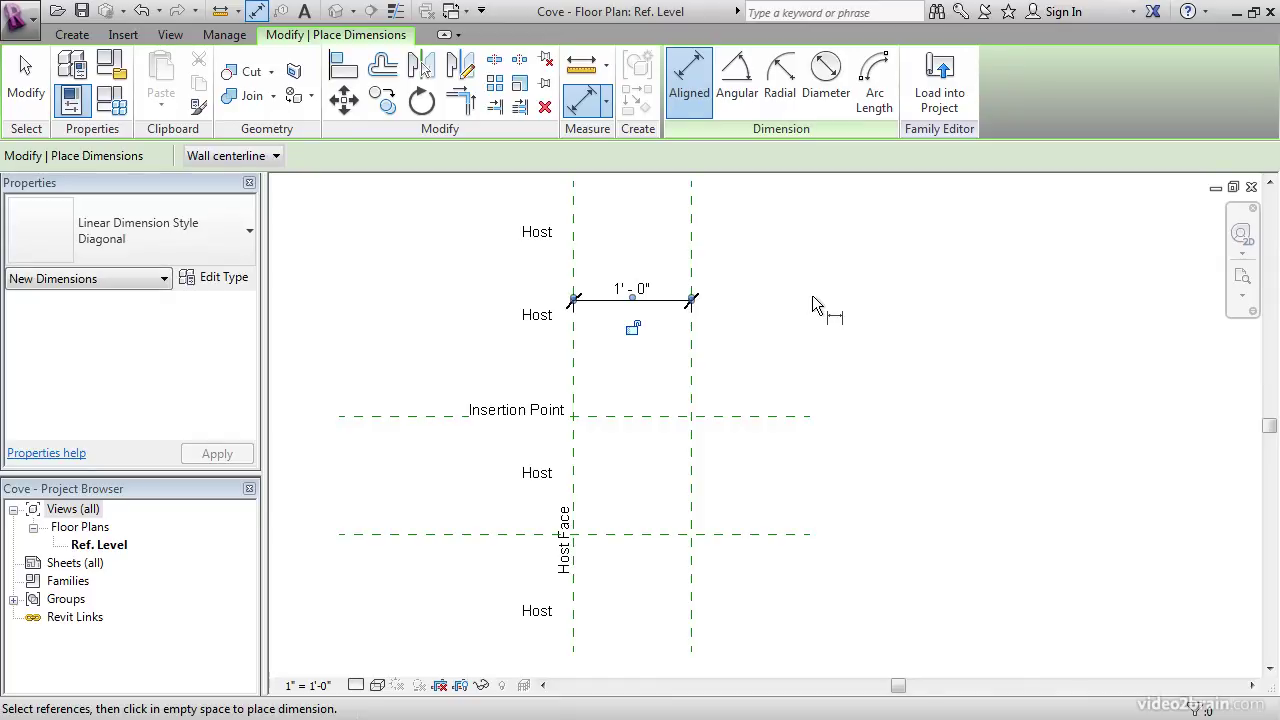
Step: Add a vertical 1'-0" aligned dimension from Insertion Point to the plane below, placed right
{"action": "middle_click_drag", "start_coordinate": [816, 480], "coordinate": [815, 437]}
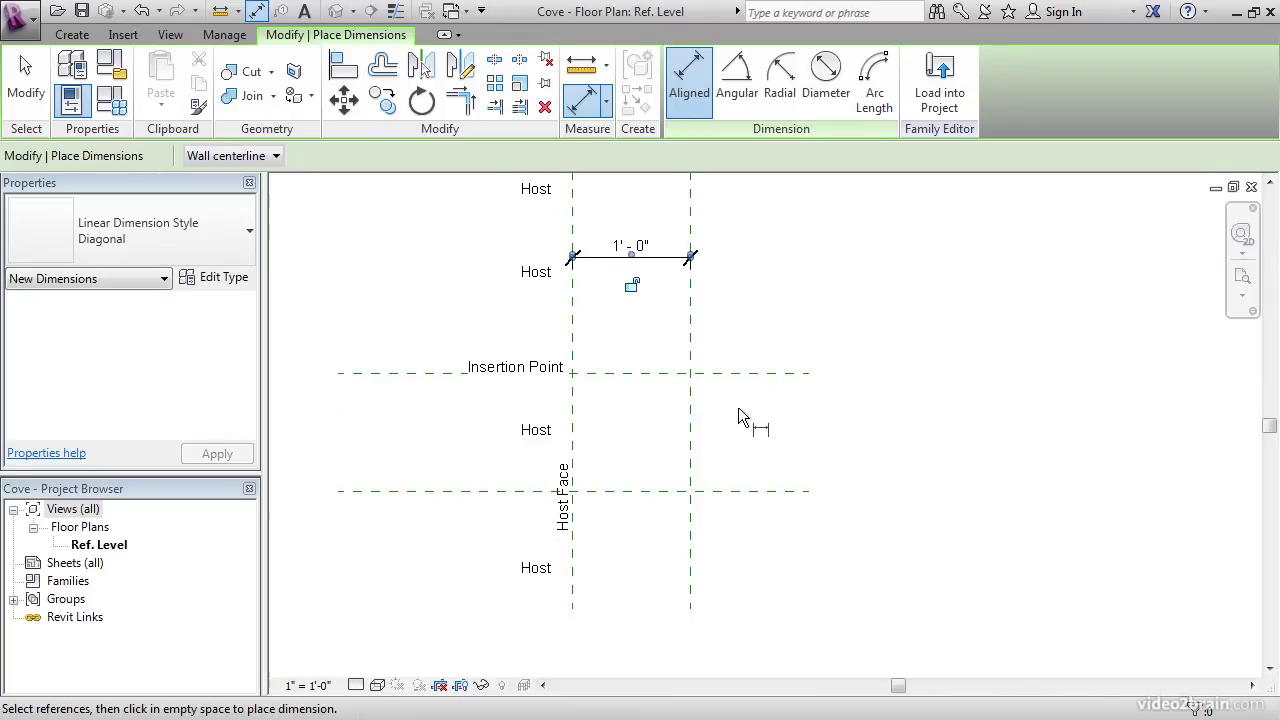
{"action": "left_click", "coordinate": [725, 375]}
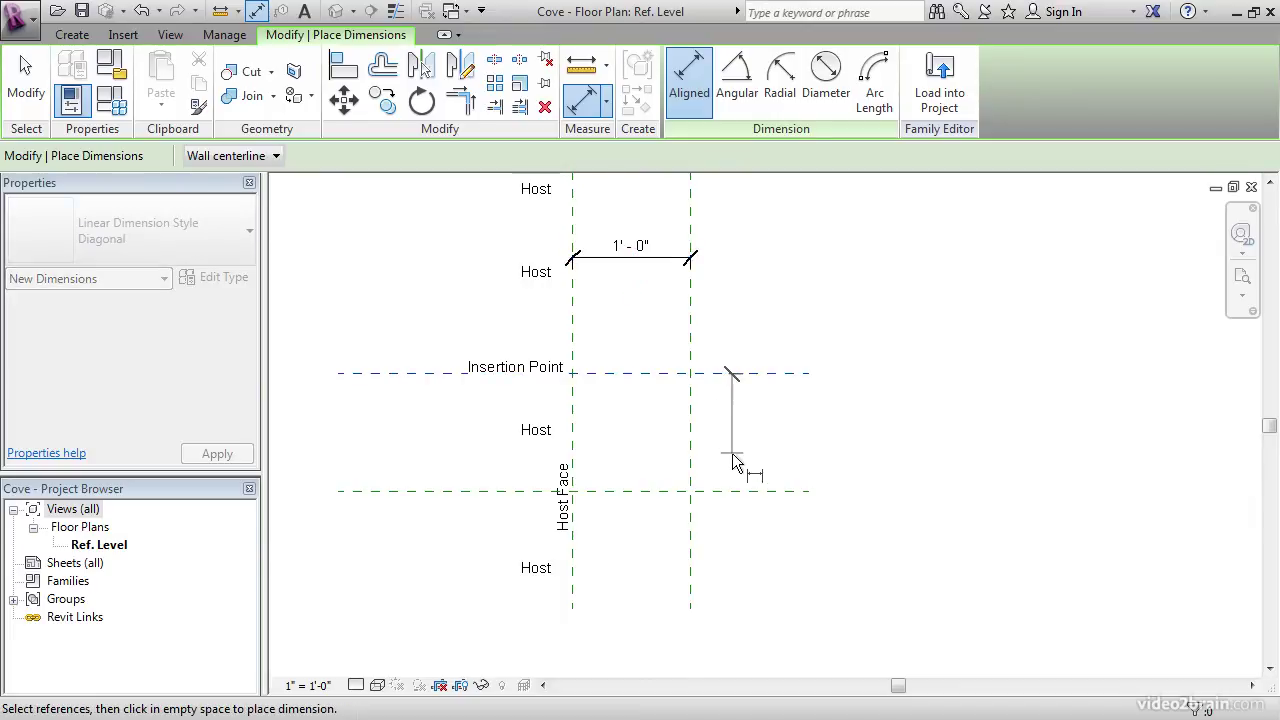
{"action": "left_click", "coordinate": [731, 489]}
{"action": "left_click", "coordinate": [862, 455]}
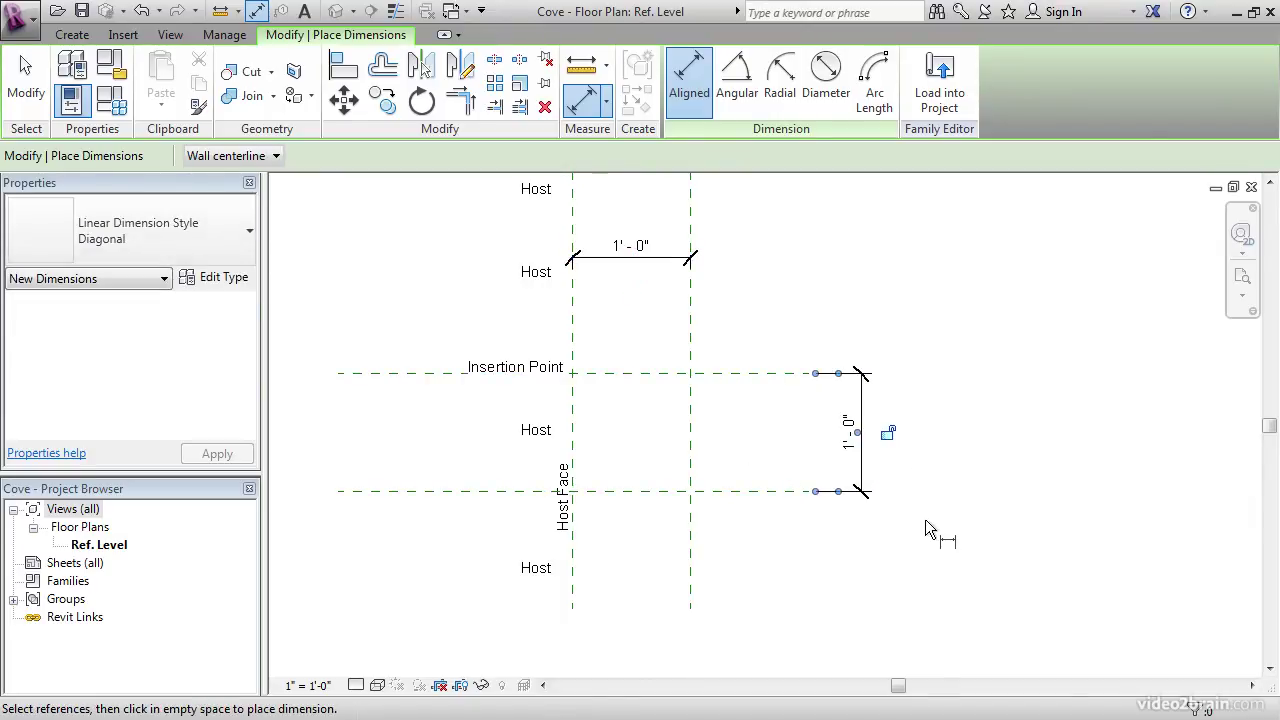
{"action": "key", "text": "Escape"}
{"action": "key", "text": "Escape"}
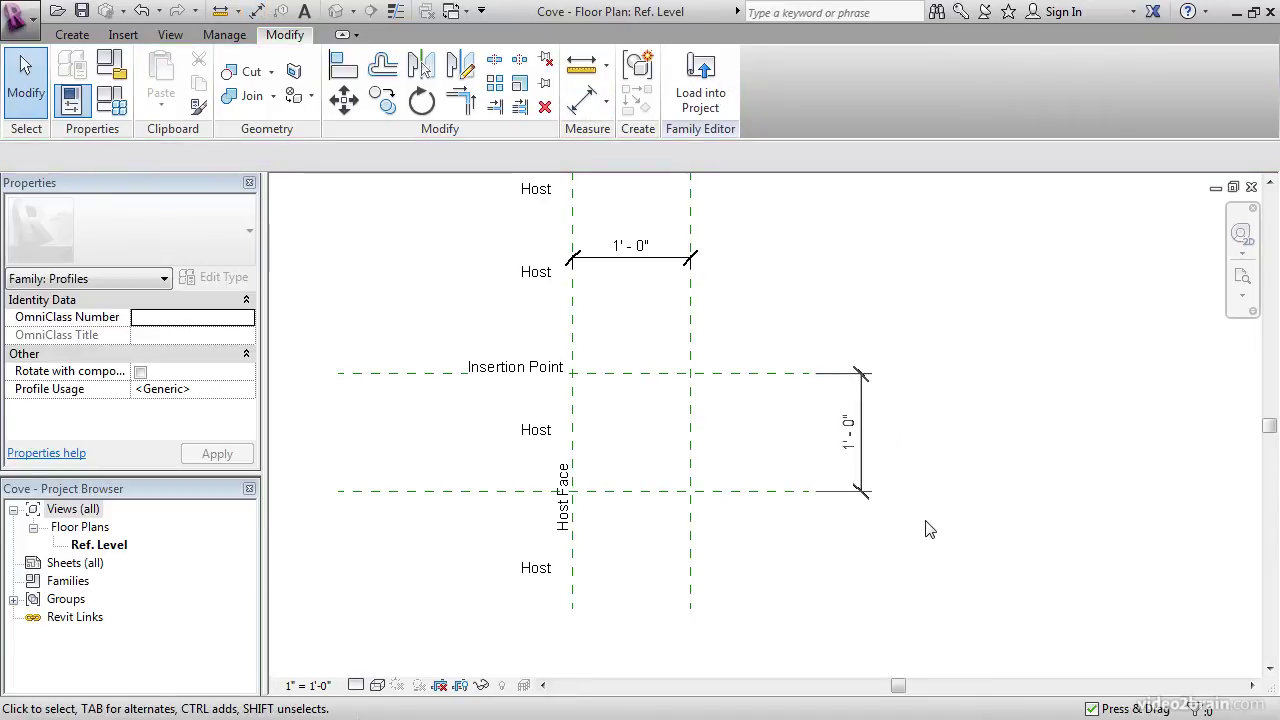
{"action": "middle_click_drag", "start_coordinate": [646, 431], "coordinate": [614, 455]}
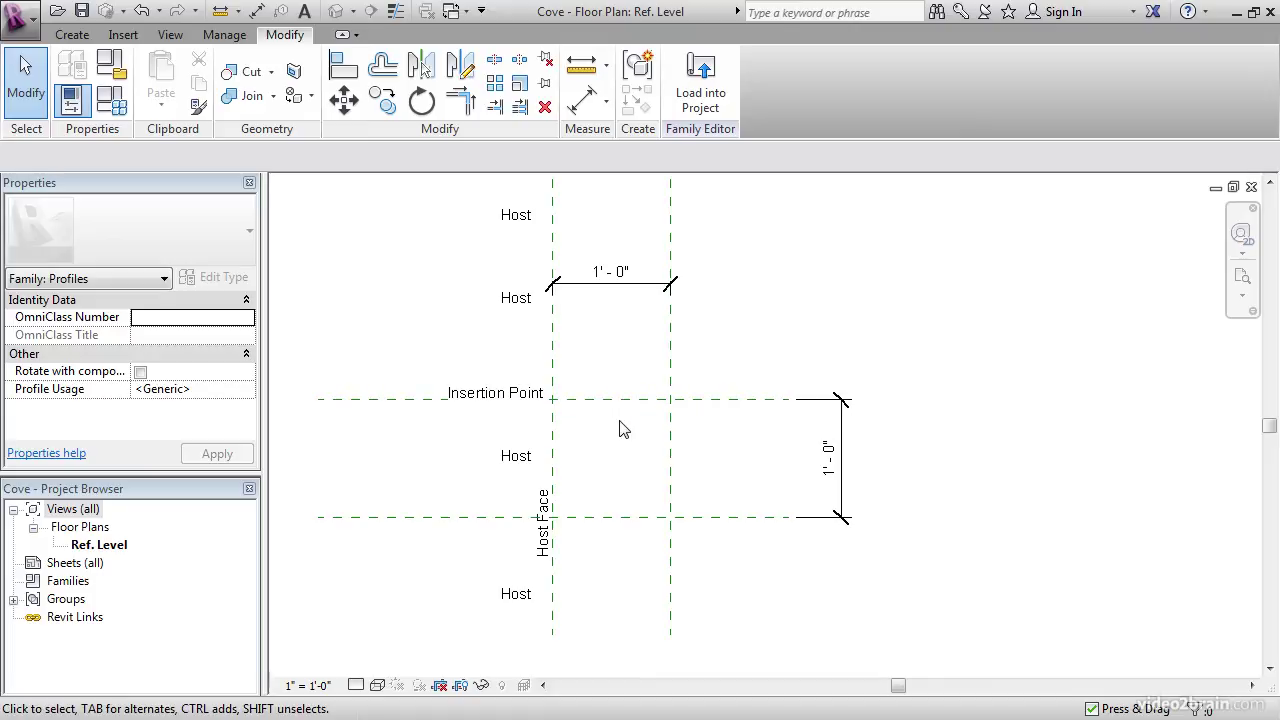
Step: Create Similar planes from Center via Pick Lines, offset 0' 2" below Insertion Point and beside Host Face
{"action": "scroll", "coordinate": [620, 405], "scroll_direction": "up", "scroll_amount": 1}
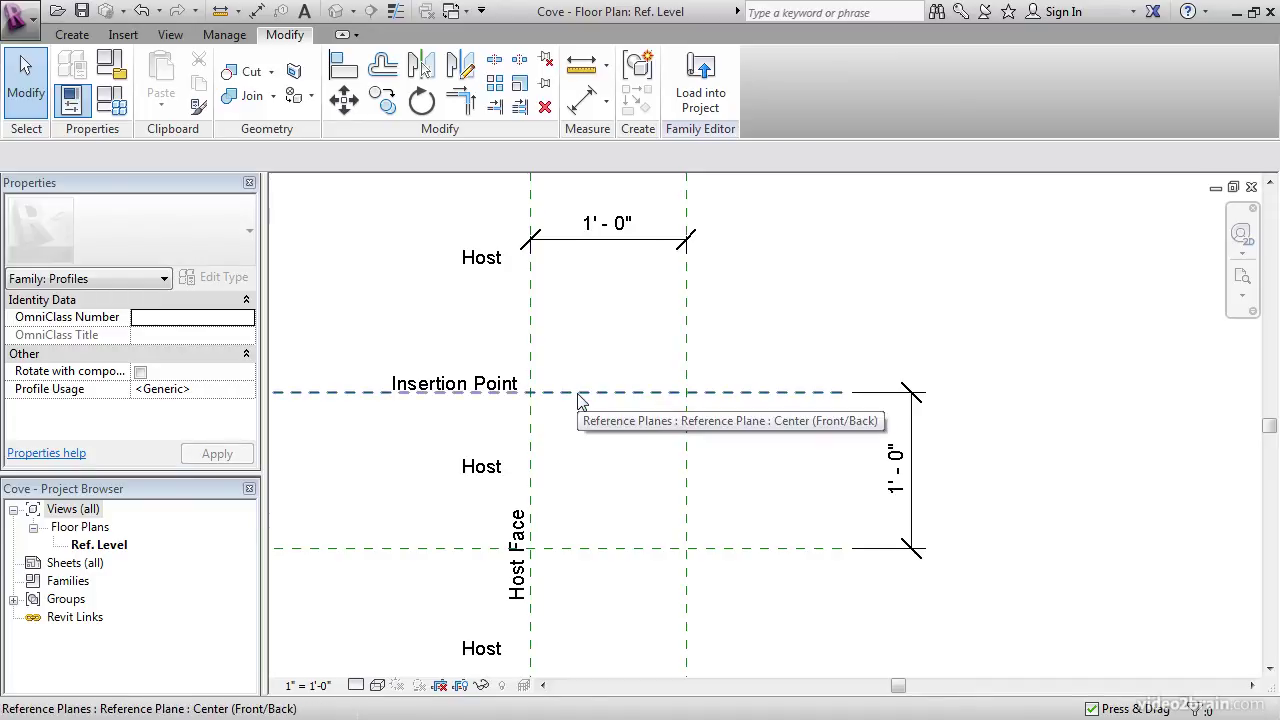
{"action": "middle_click_drag", "start_coordinate": [602, 471], "coordinate": [614, 446]}
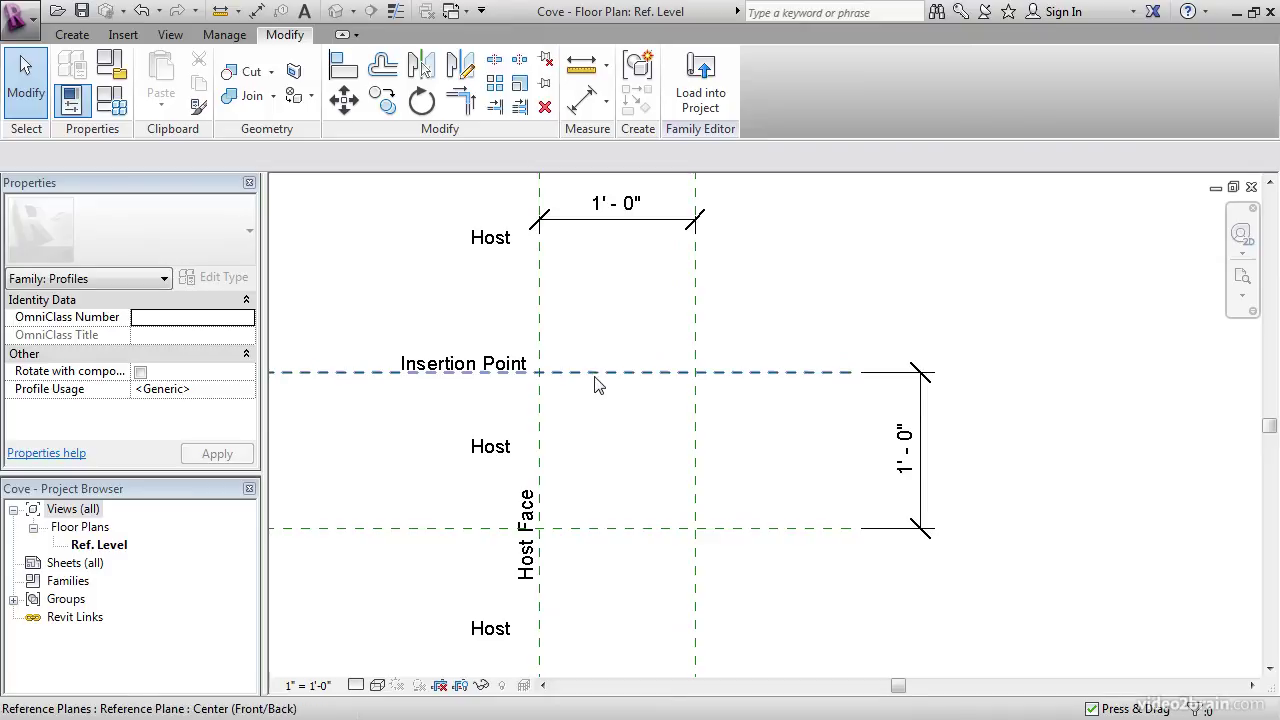
{"action": "right_click", "coordinate": [594, 379]}
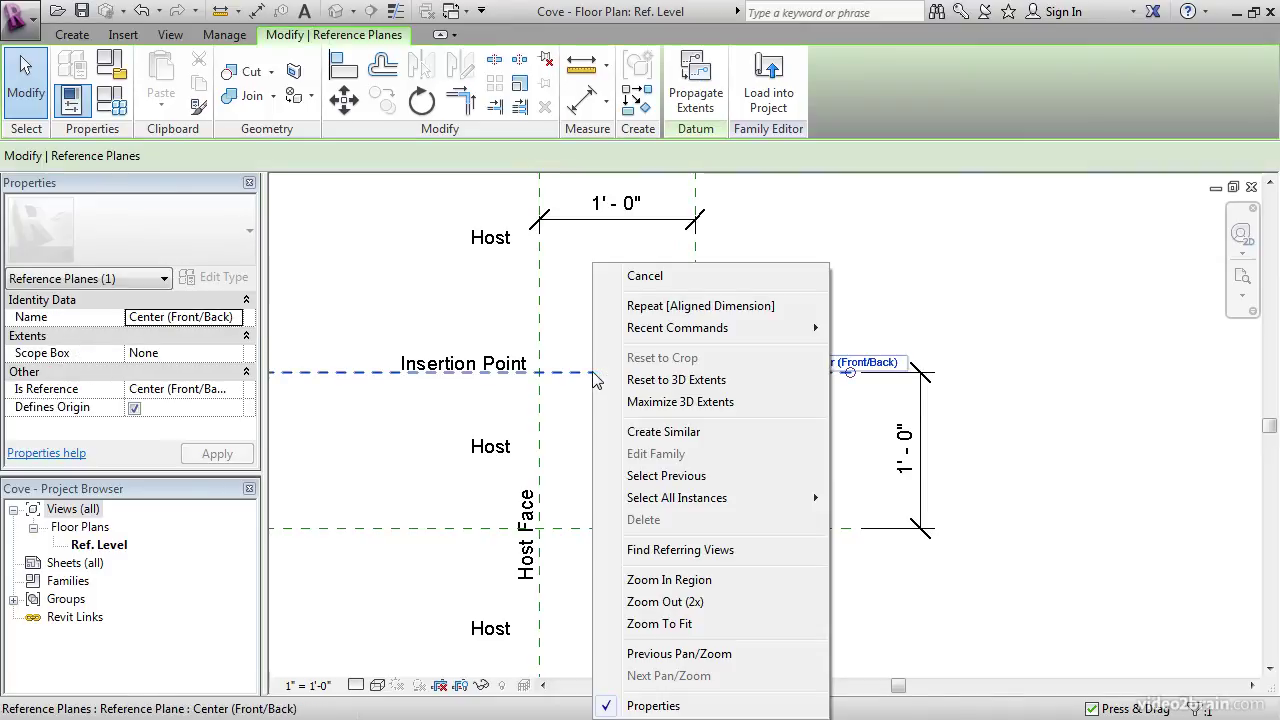
{"action": "left_click", "coordinate": [645, 430]}
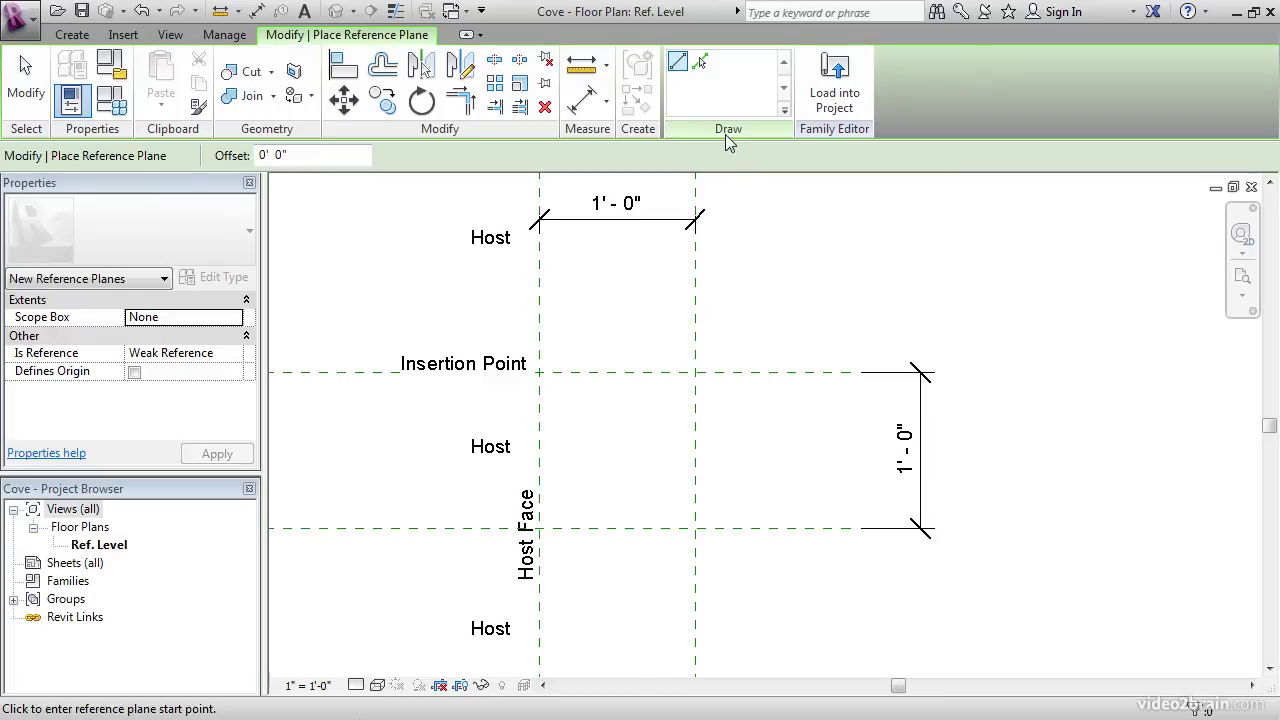
{"action": "left_click", "coordinate": [701, 63]}
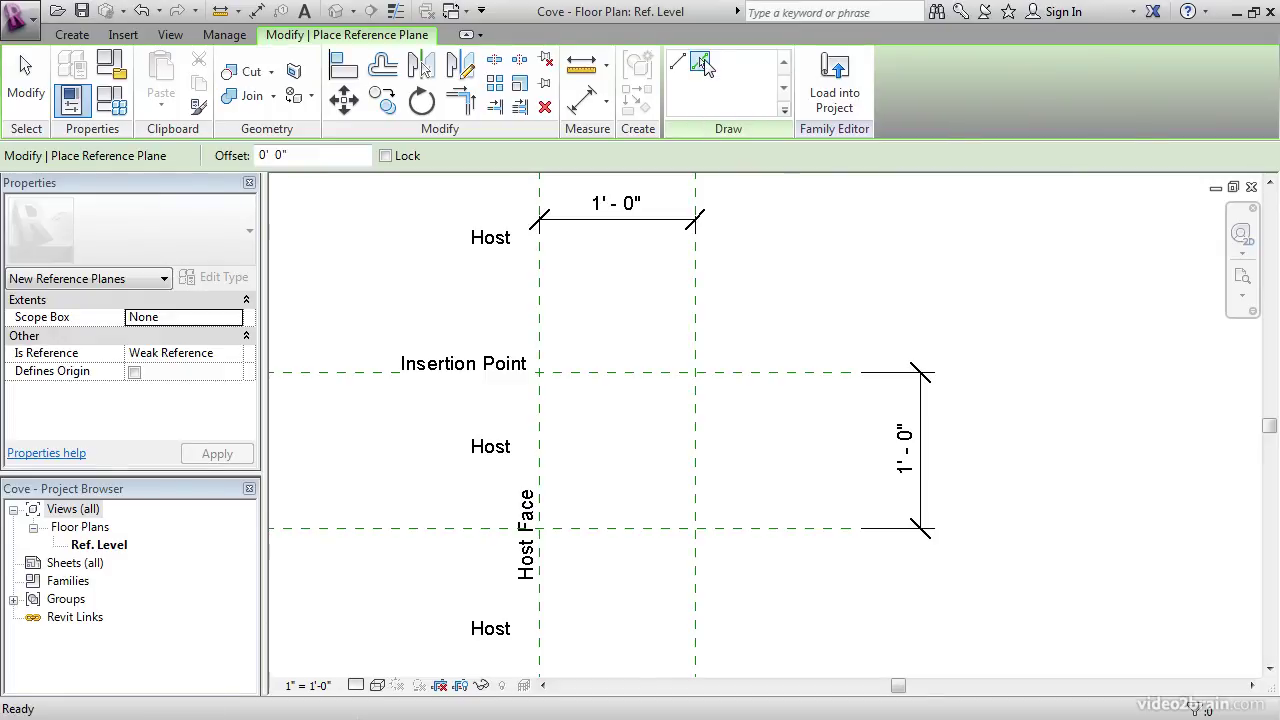
{"action": "left_click", "coordinate": [264, 156]}
{"action": "key", "text": "BackSpace"}
{"action": "type", "text": "0' 2\""}
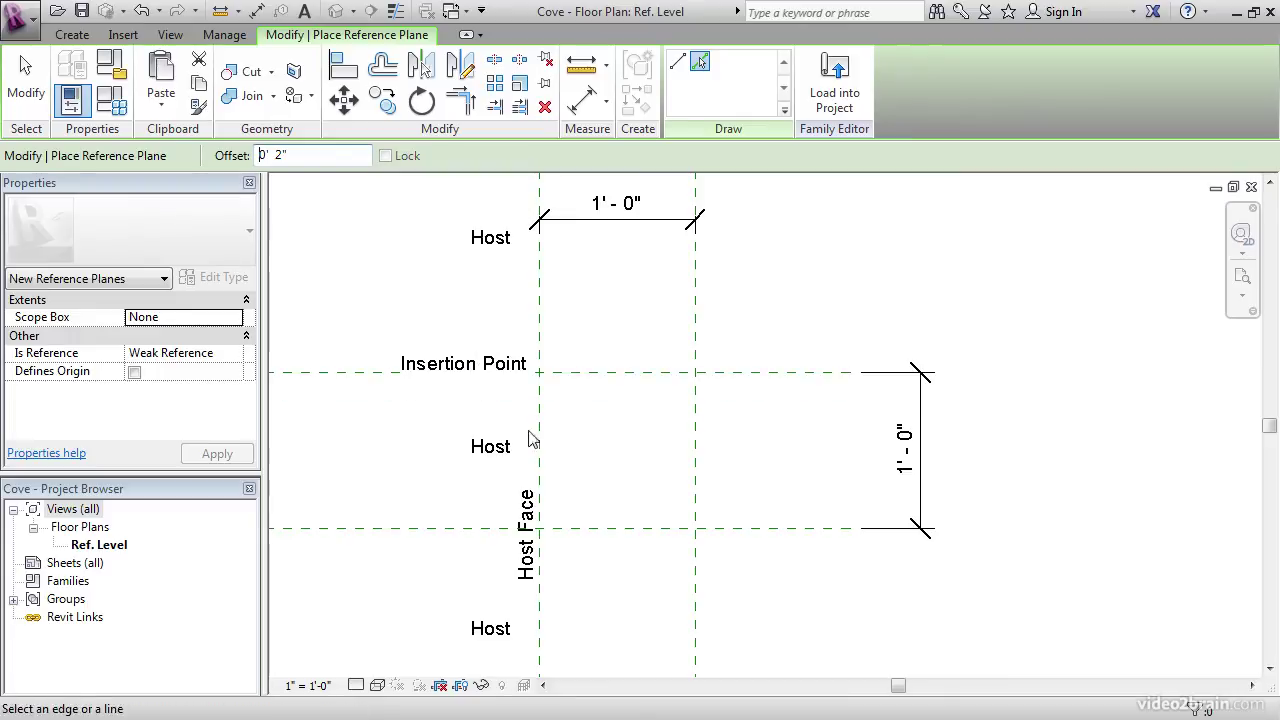
{"action": "left_click", "coordinate": [598, 381]}
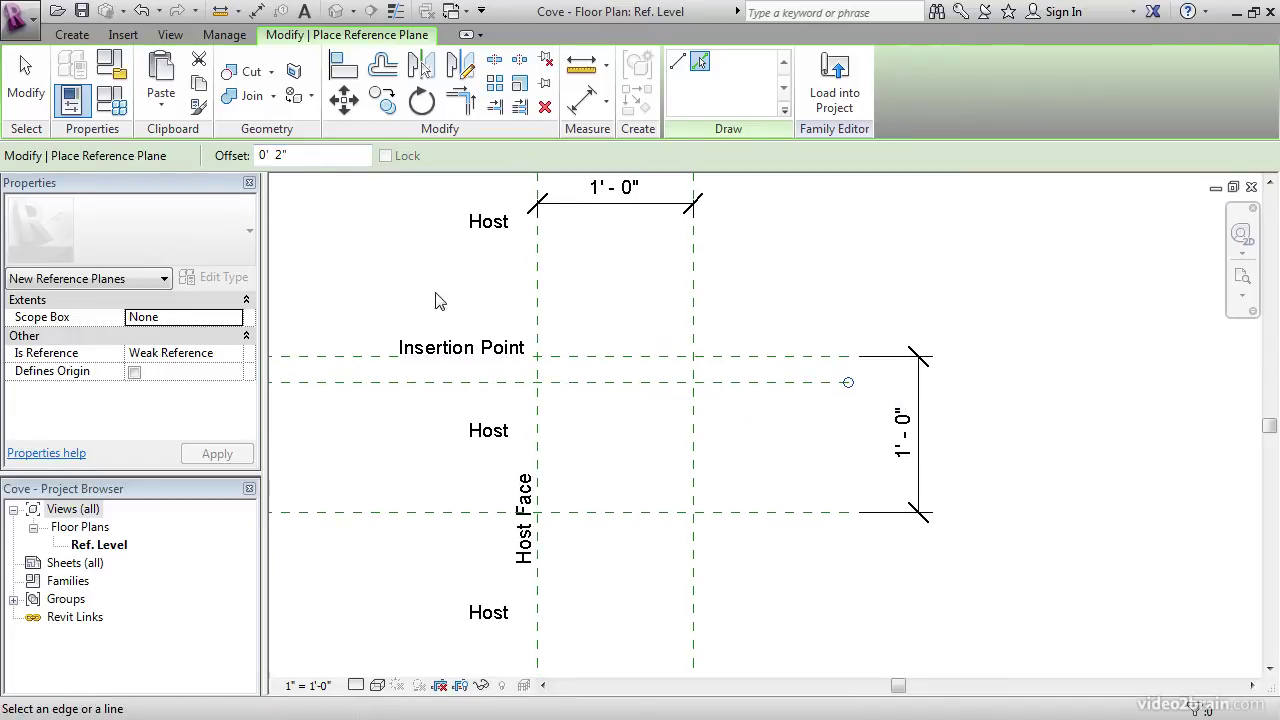
{"action": "left_click", "coordinate": [541, 430]}
{"action": "key", "text": "Escape"}
{"action": "key", "text": "Escape"}
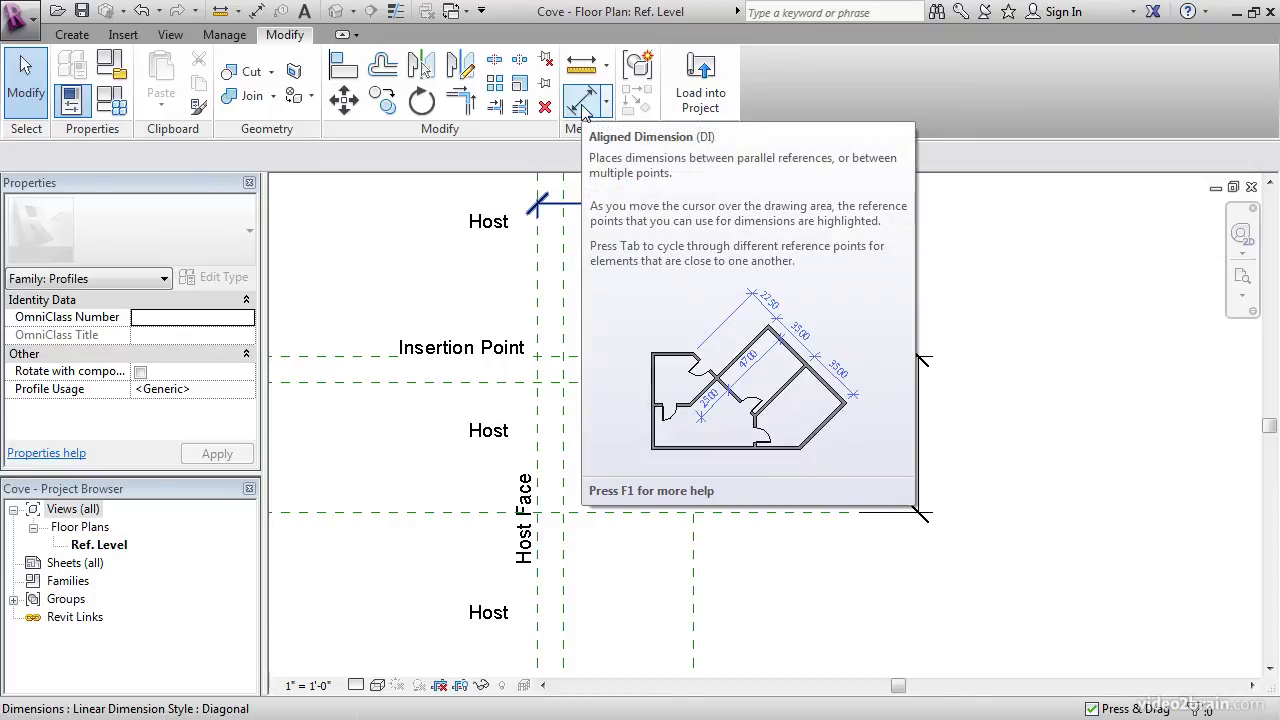
Step: Add a 0'-2" aligned dimension from Insertion Point to the plane just below it
{"action": "left_click", "coordinate": [583, 104]}
{"action": "left_click", "coordinate": [731, 358]}
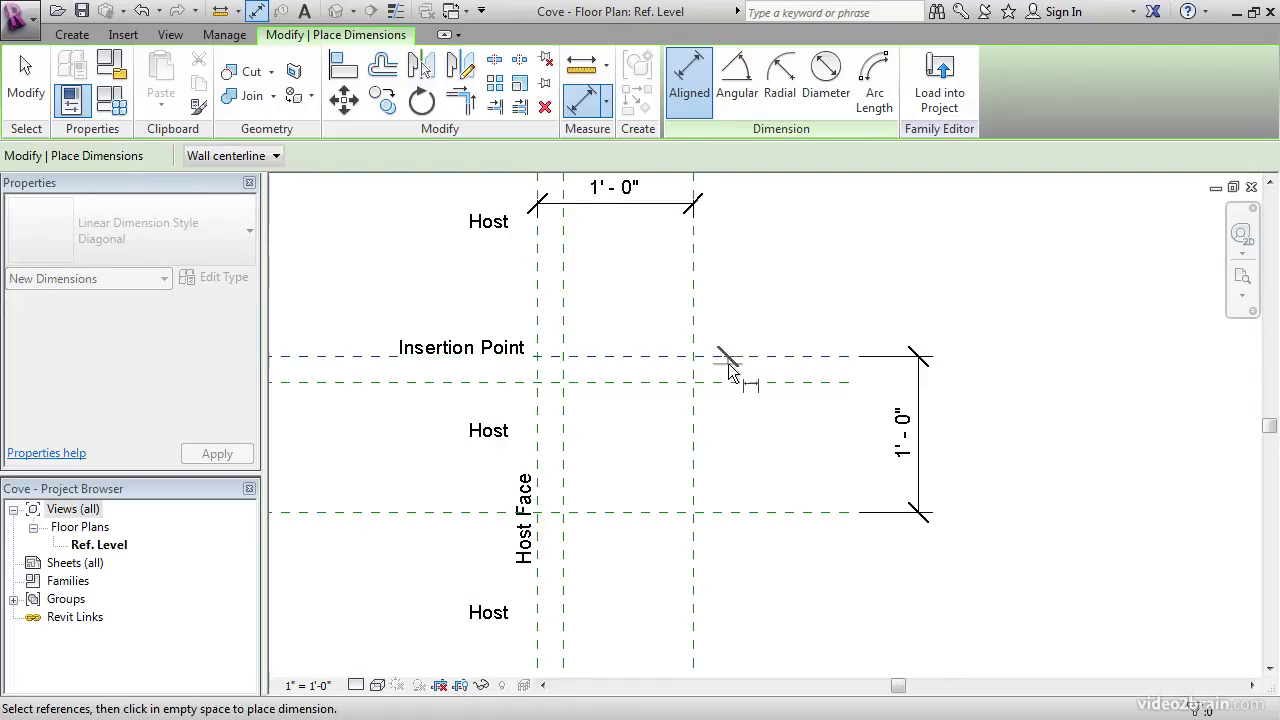
{"action": "left_click", "coordinate": [730, 382]}
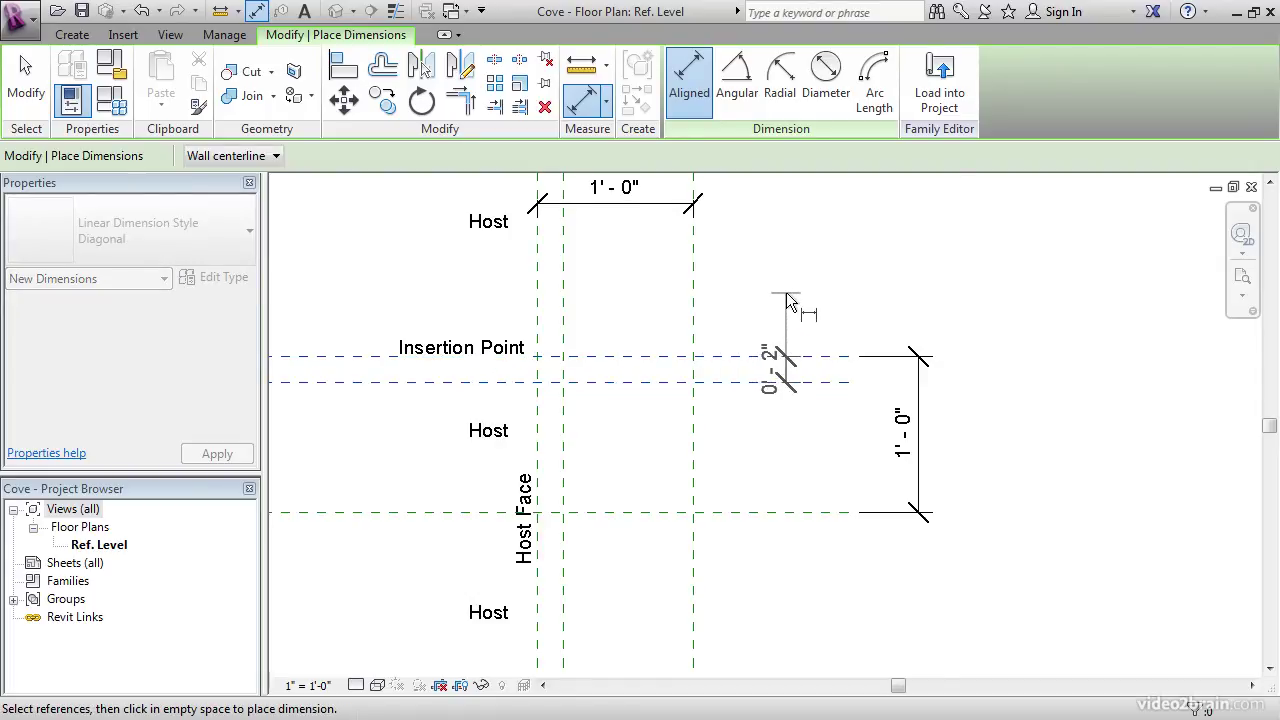
{"action": "left_click", "coordinate": [786, 292]}
Step: Add a 0'-2" aligned dimension from Host Face to its new parallel plane, placed below
{"action": "scroll", "coordinate": [640, 362], "scroll_direction": "up", "scroll_amount": 2}
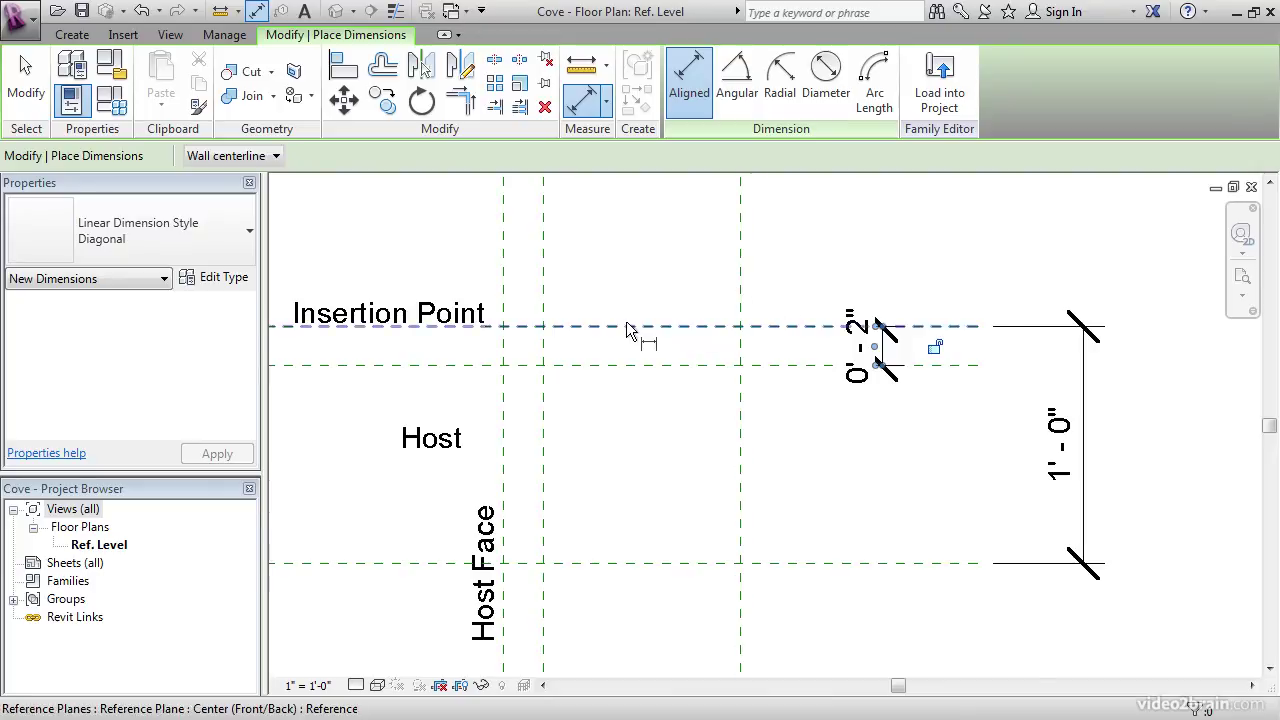
{"action": "scroll", "coordinate": [632, 340], "scroll_direction": "down", "scroll_amount": 2}
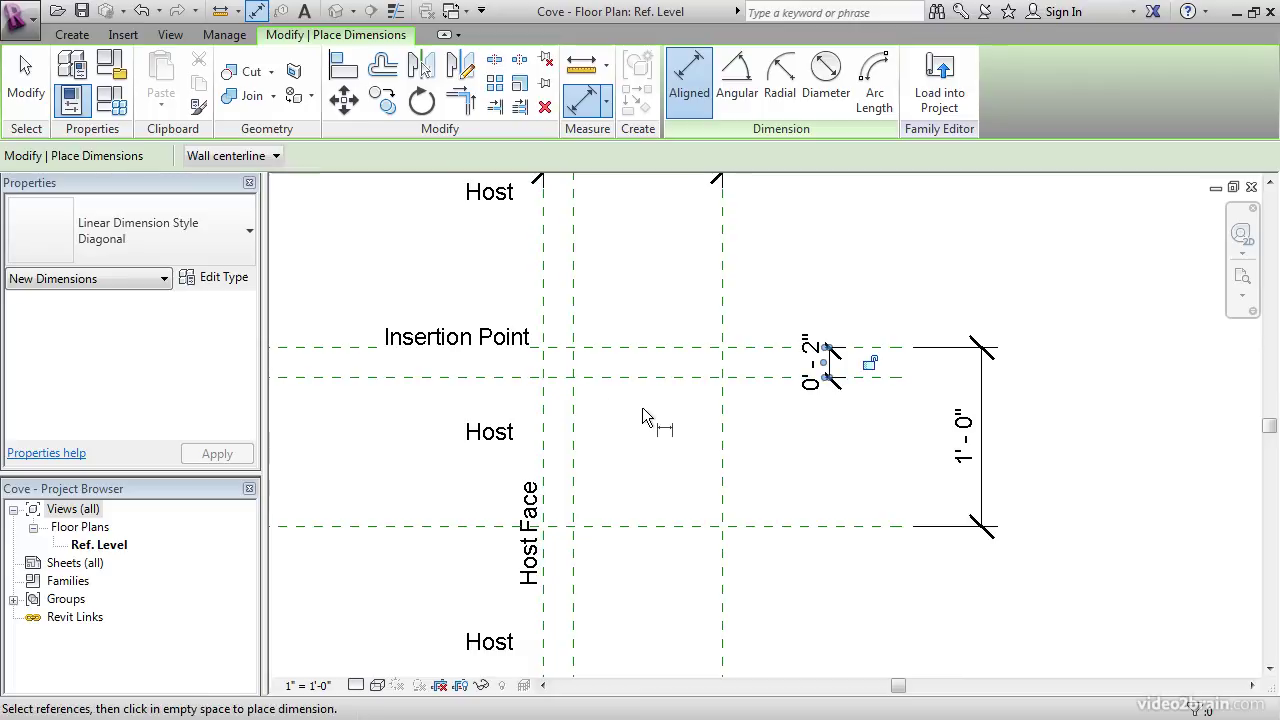
{"action": "middle_click_drag", "start_coordinate": [652, 406], "coordinate": [626, 431]}
{"action": "scroll", "coordinate": [536, 434], "scroll_direction": "down", "scroll_amount": 1}
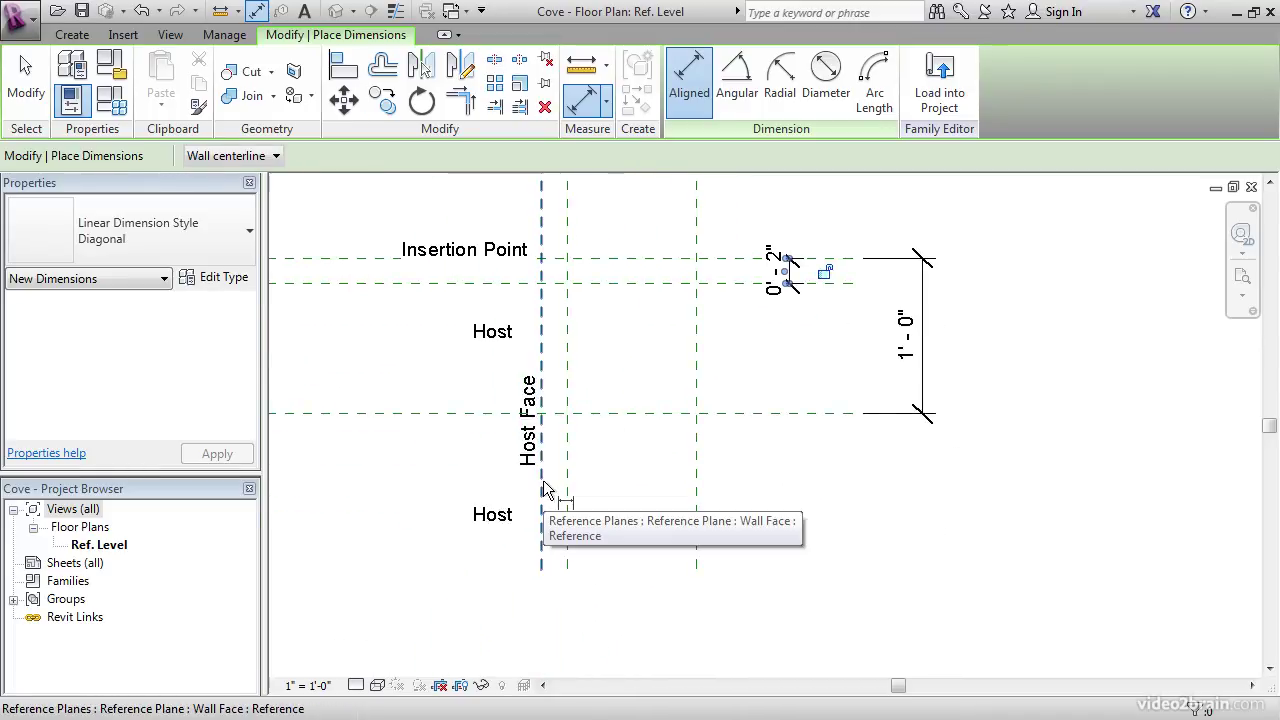
{"action": "left_click", "coordinate": [543, 480]}
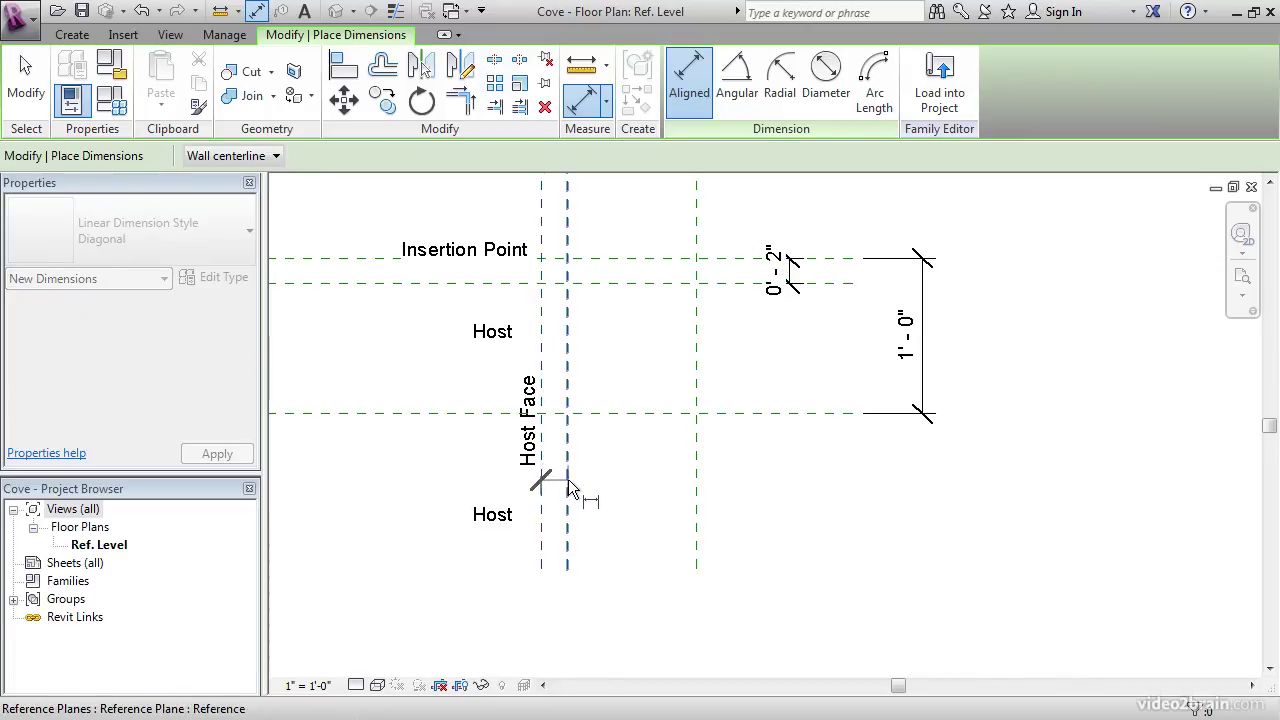
{"action": "left_click", "coordinate": [568, 480]}
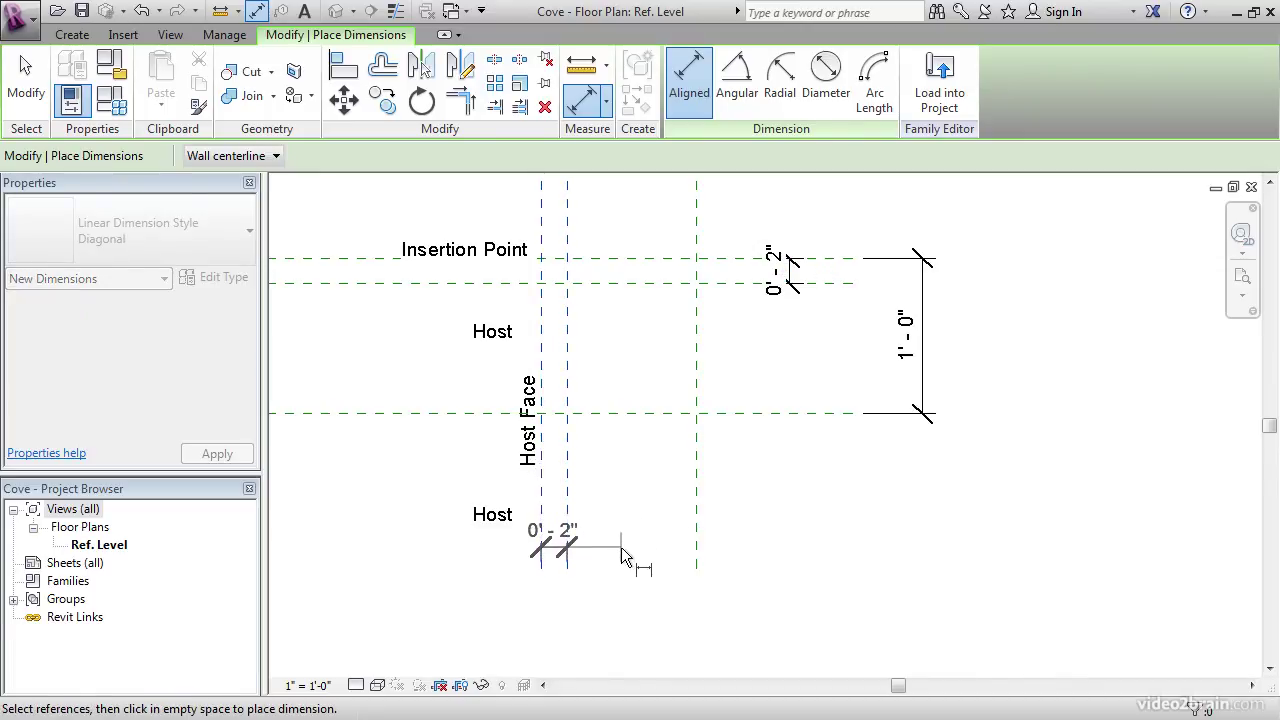
{"action": "left_click", "coordinate": [633, 624]}
{"action": "middle_click_drag", "start_coordinate": [640, 600], "coordinate": [655, 484]}
{"action": "key", "text": "Escape"}
{"action": "key", "text": "Escape"}
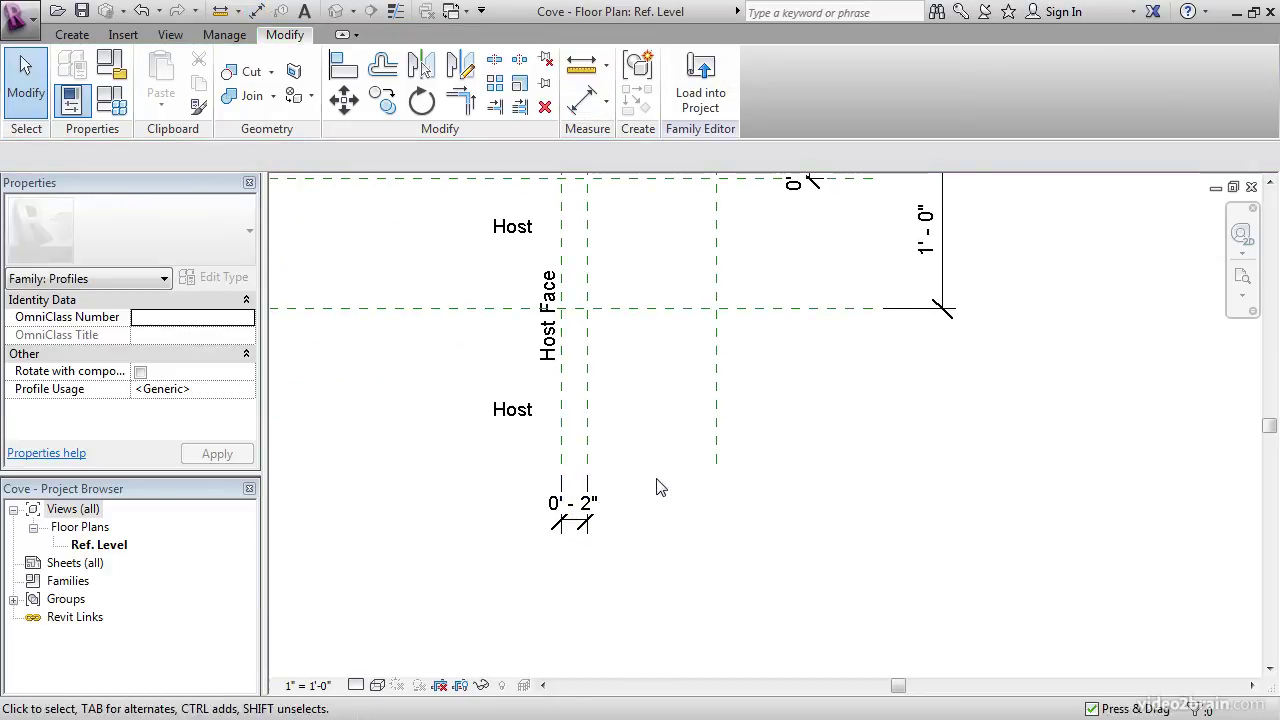
Step: Pull the lower 0'-2" dimension's text aside onto a leader
{"action": "left_click", "coordinate": [584, 518]}
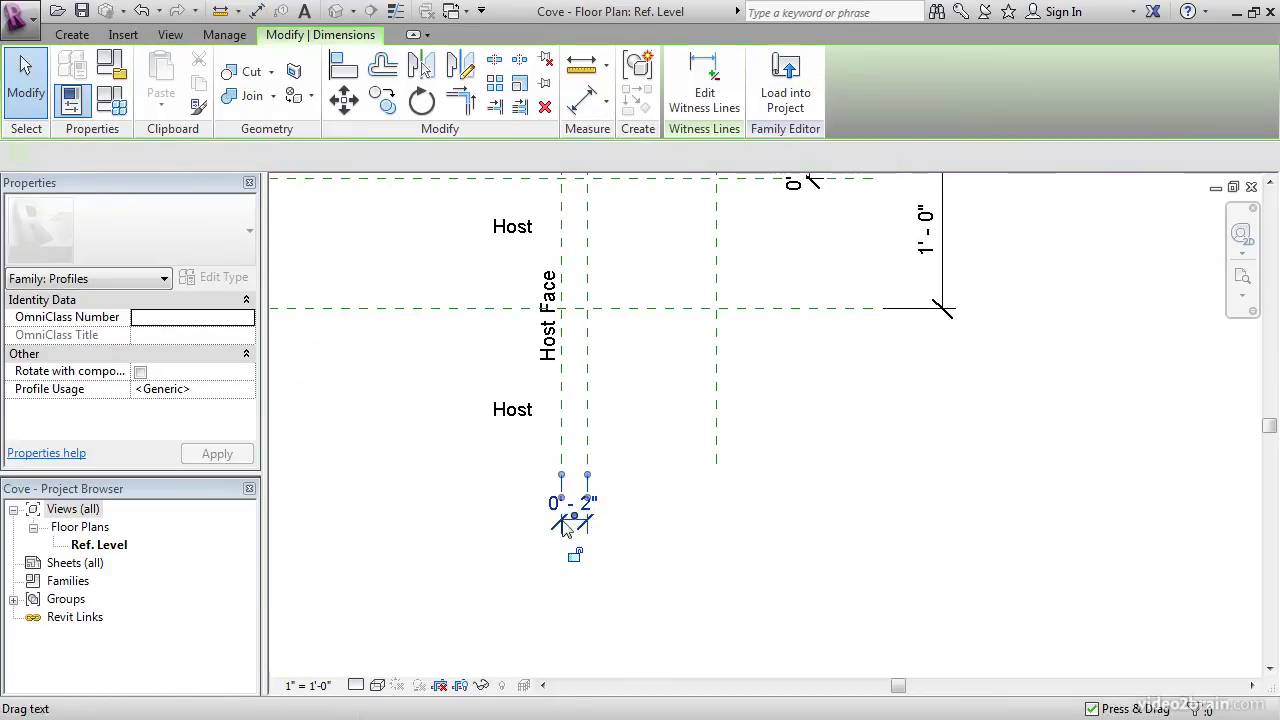
{"action": "scroll", "coordinate": [585, 518], "scroll_direction": "up", "scroll_amount": 3}
{"action": "left_click_drag", "start_coordinate": [583, 512], "coordinate": [689, 496]}
{"action": "scroll", "coordinate": [724, 543], "scroll_direction": "down", "scroll_amount": 3}
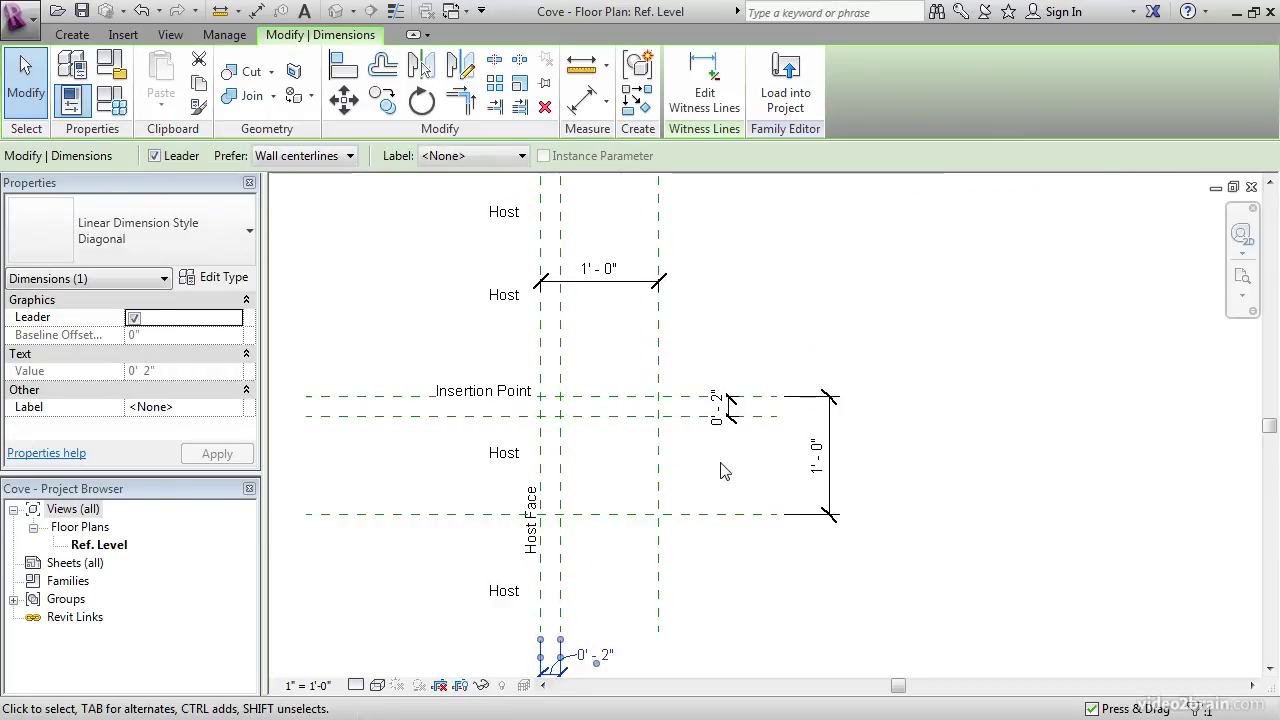
{"action": "key", "text": "Escape"}
Step: Lift the vertical 0'-2" dimension's text above the planes onto a leader
{"action": "scroll", "coordinate": [809, 391], "scroll_direction": "up", "scroll_amount": 2}
{"action": "left_click", "coordinate": [720, 393]}
{"action": "scroll", "coordinate": [675, 397], "scroll_direction": "up", "scroll_amount": 3}
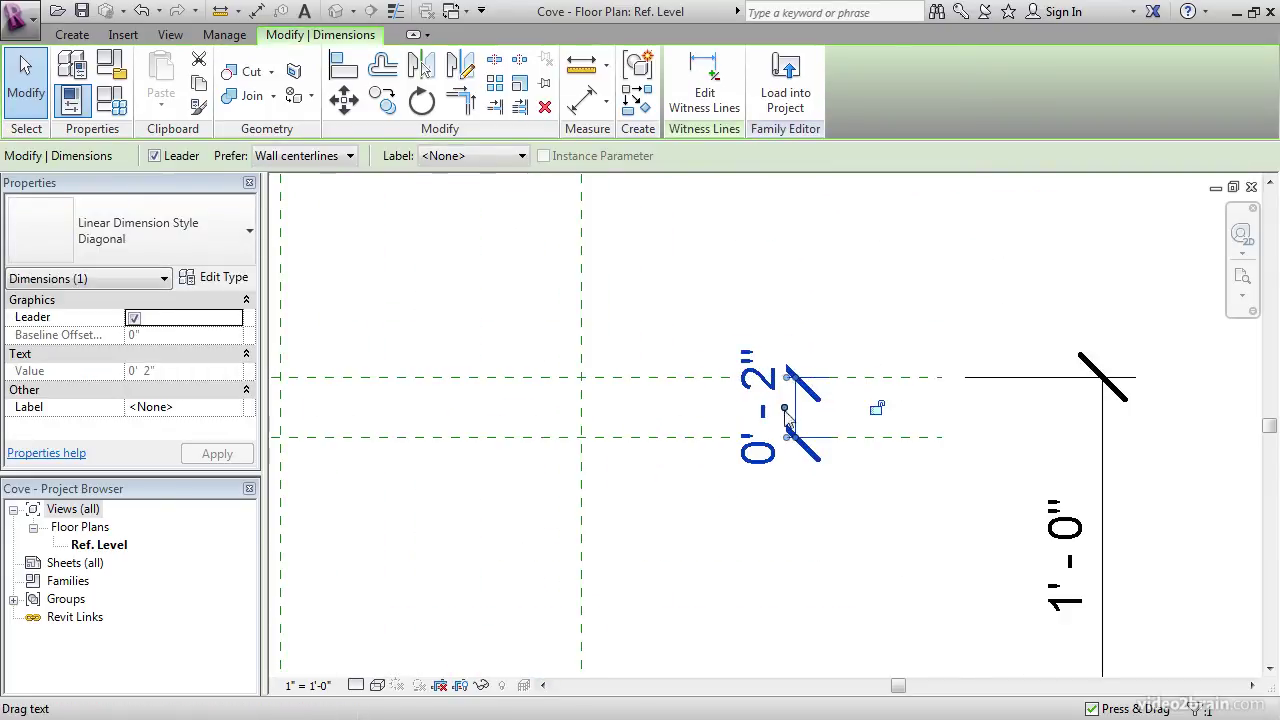
{"action": "left_click_drag", "start_coordinate": [790, 405], "coordinate": [752, 268]}
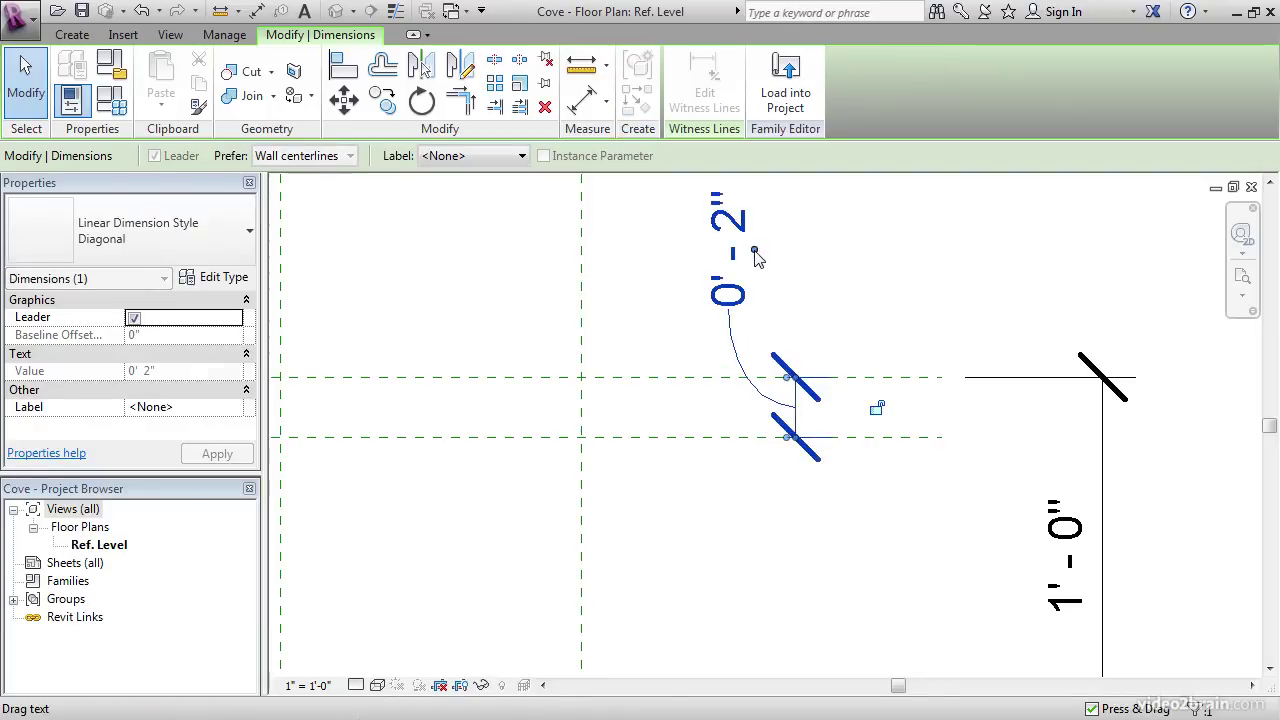
{"action": "left_click", "coordinate": [851, 289]}
{"action": "scroll", "coordinate": [767, 325], "scroll_direction": "down", "scroll_amount": 3}
{"action": "middle_click_drag", "start_coordinate": [767, 325], "coordinate": [700, 357]}
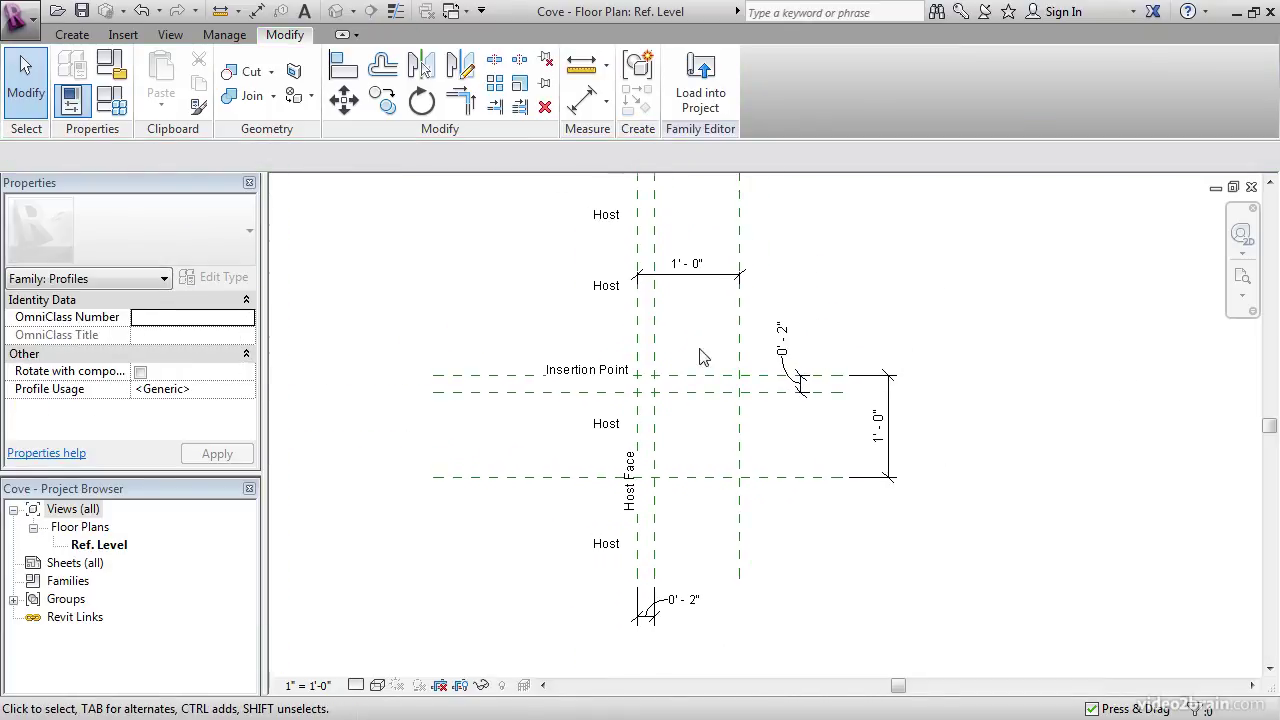
{"action": "scroll", "coordinate": [703, 437], "scroll_direction": "up", "scroll_amount": 1}
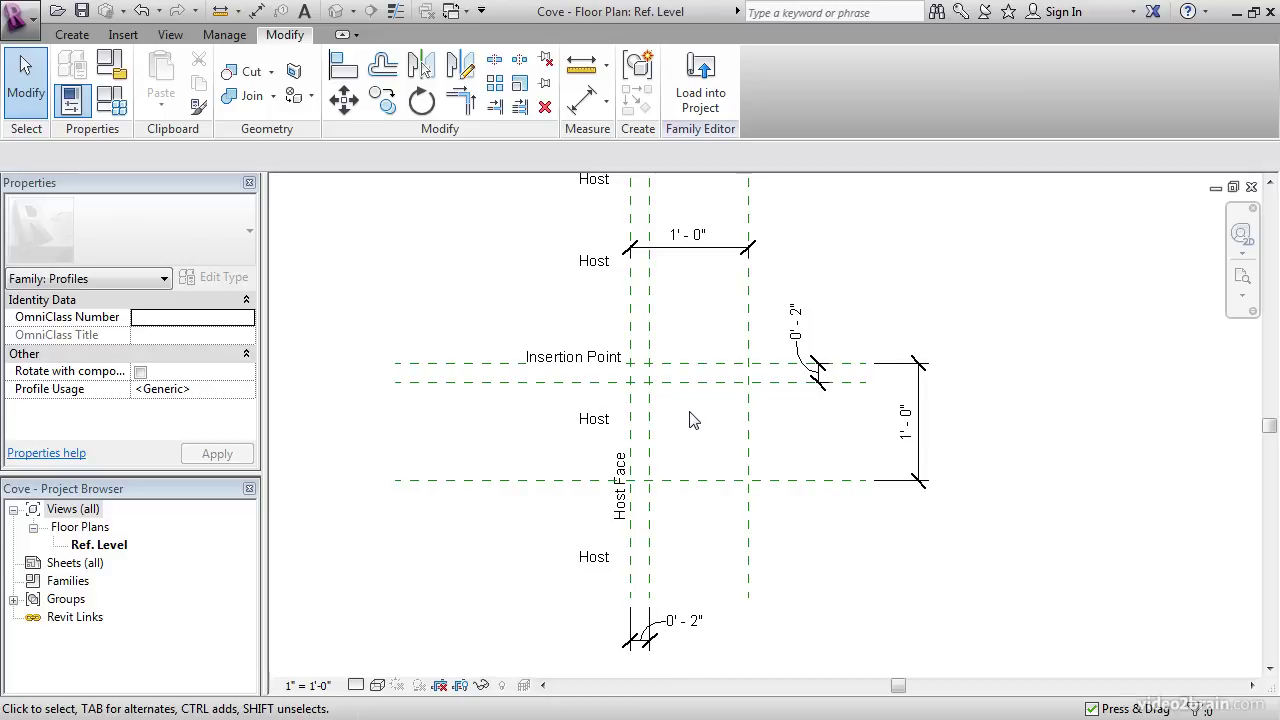